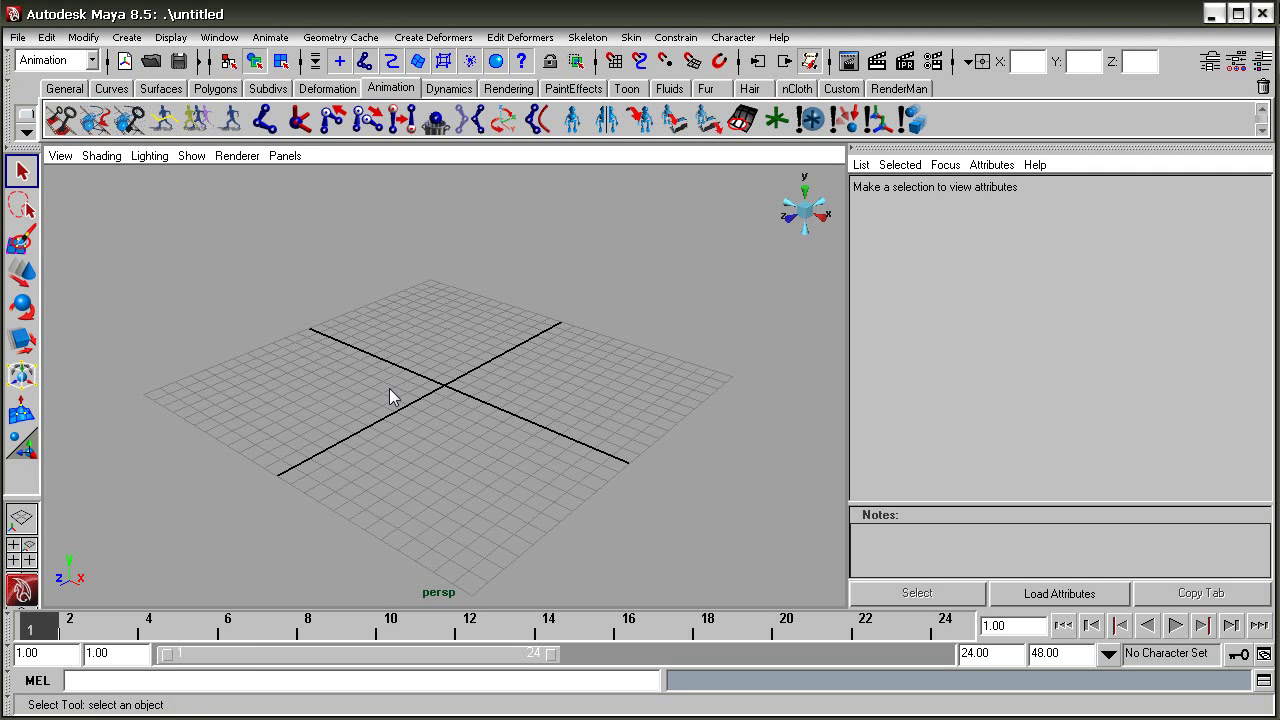
- Orbit the empty Maya perspective scene to look around
{"action": "mouse_move", "coordinate": [452, 407]}
{"action": "left_mouse_down", "text": "alt"}
{"action": "mouse_move", "coordinate": [463, 374]}
{"action": "mouse_move", "coordinate": [427, 418]}
{"action": "mouse_move", "coordinate": [389, 389]}
{"action": "left_mouse_up", "text": "alt"}
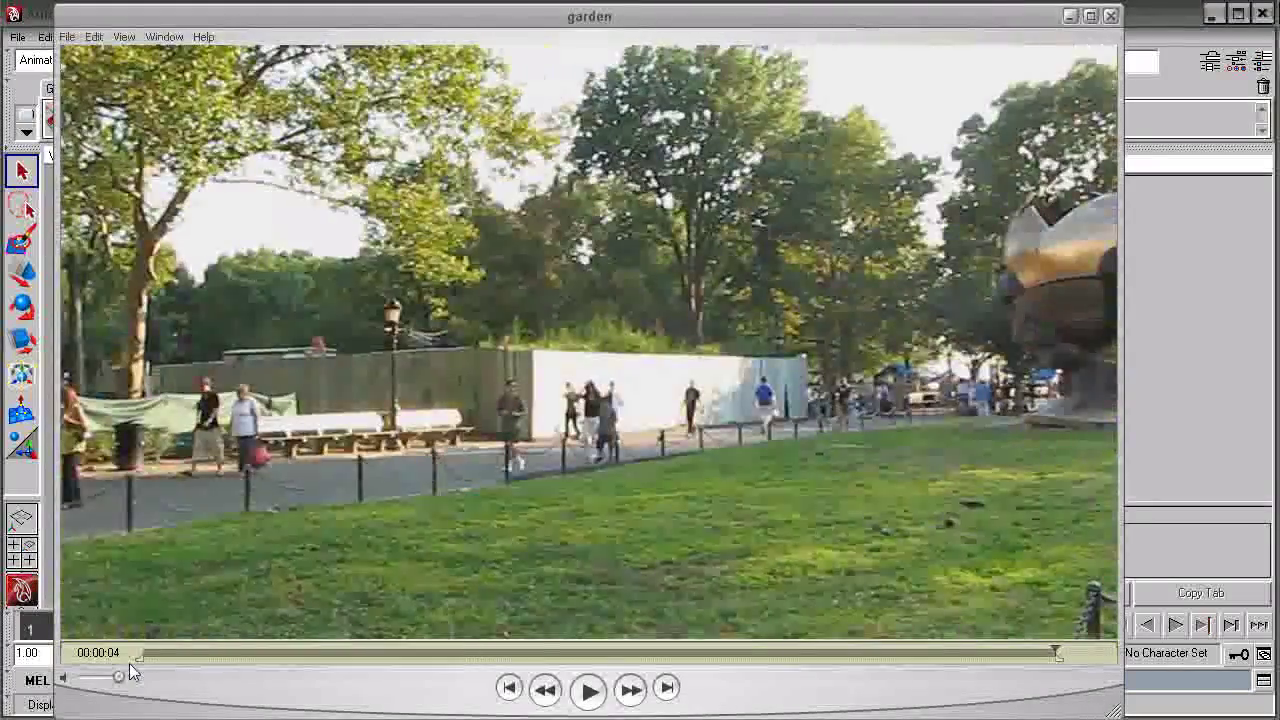
- Play the garden clip through in QuickTime Player, then close it
{"action": "left_click", "coordinate": [588, 690]}
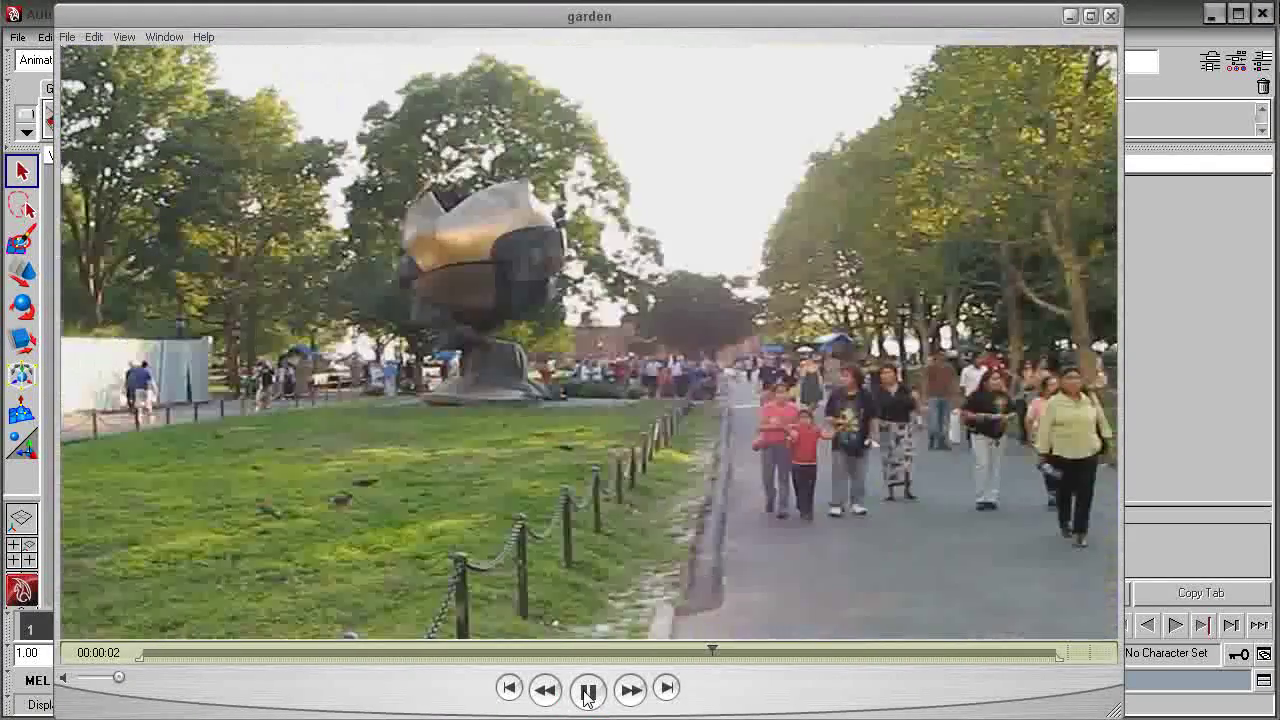
{"action": "left_click", "coordinate": [1110, 16]}
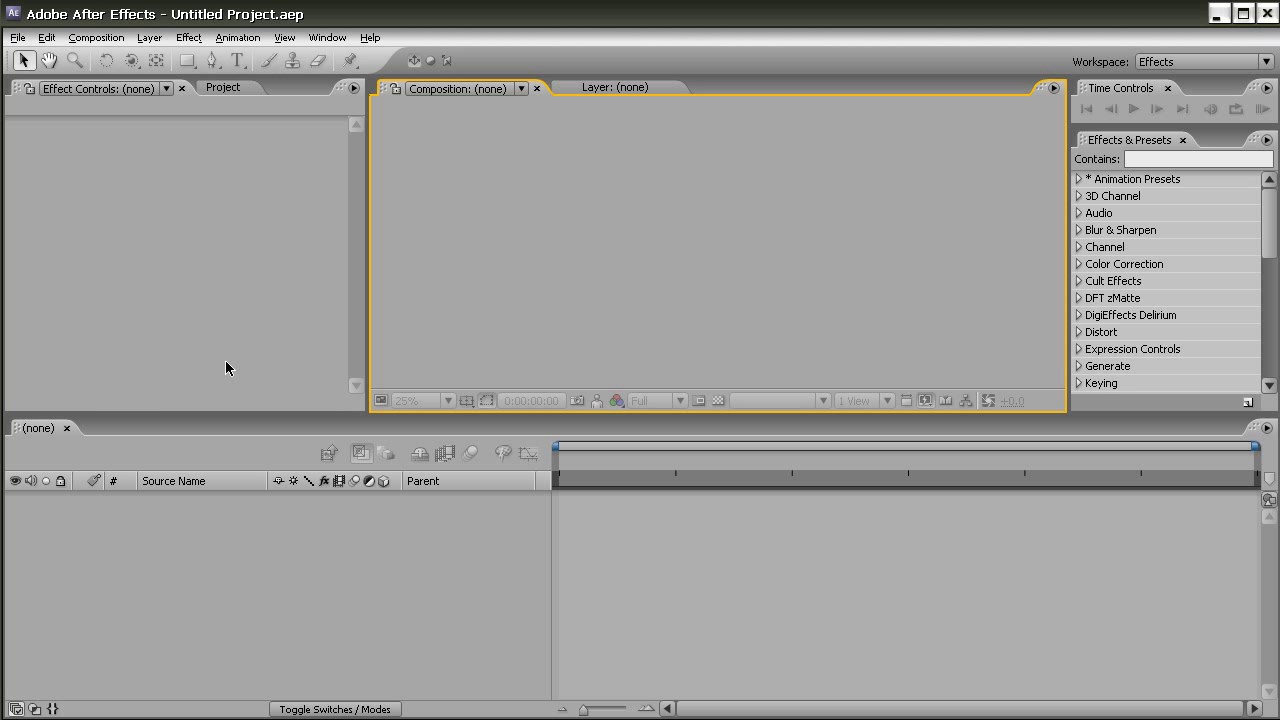
- Import garden.mov from bg_footage > Cut_footages into the Project panel
{"action": "left_click", "coordinate": [243, 86]}
{"action": "left_click", "coordinate": [178, 254]}
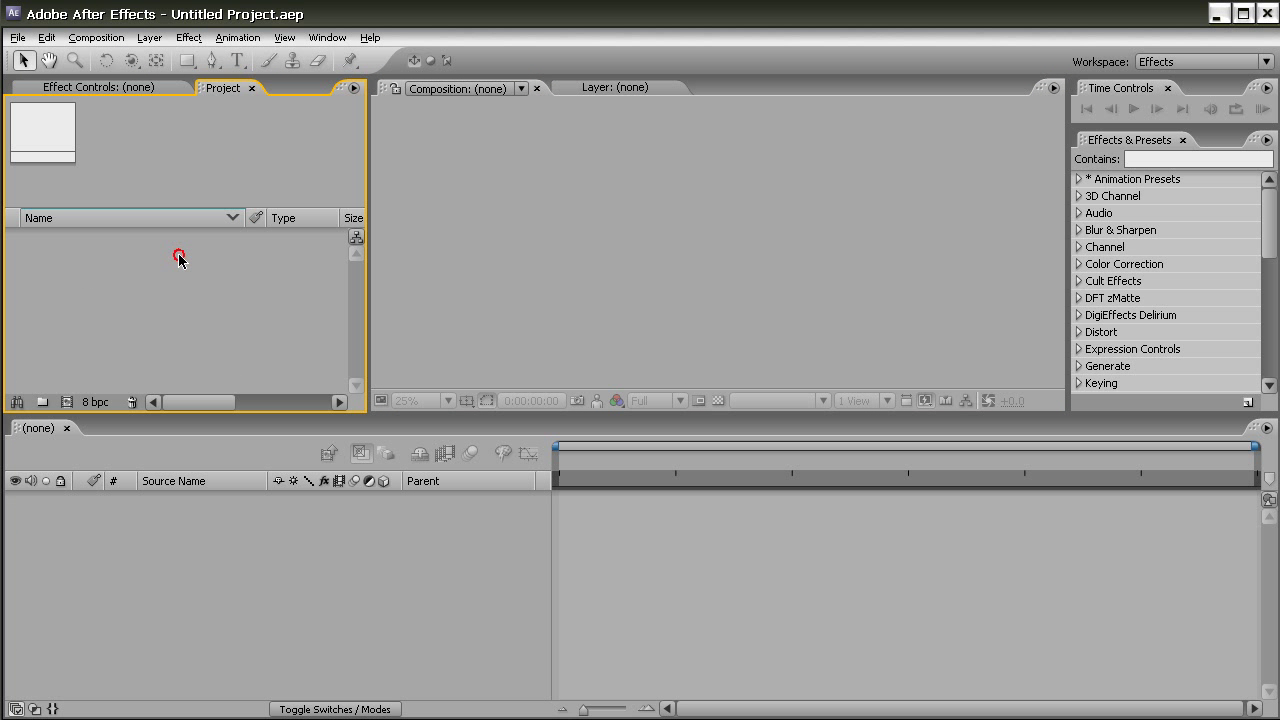
{"action": "double_click", "coordinate": [179, 255]}
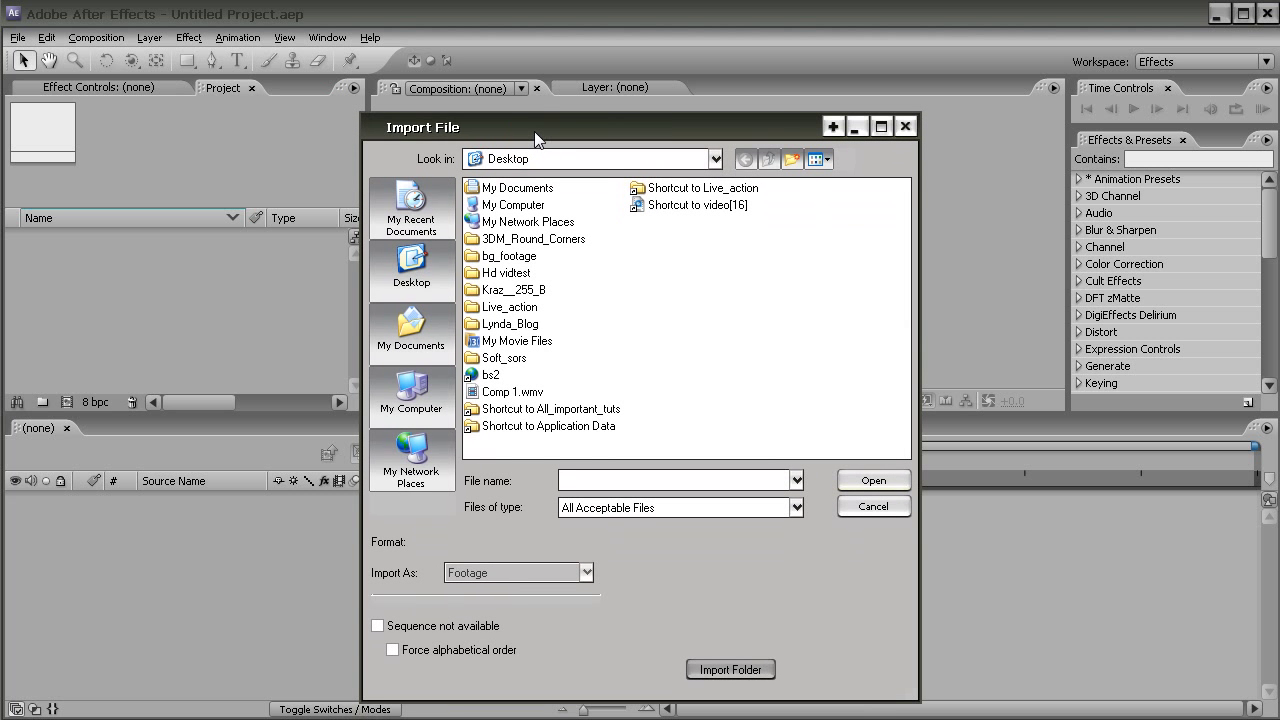
{"action": "double_click", "coordinate": [503, 256]}
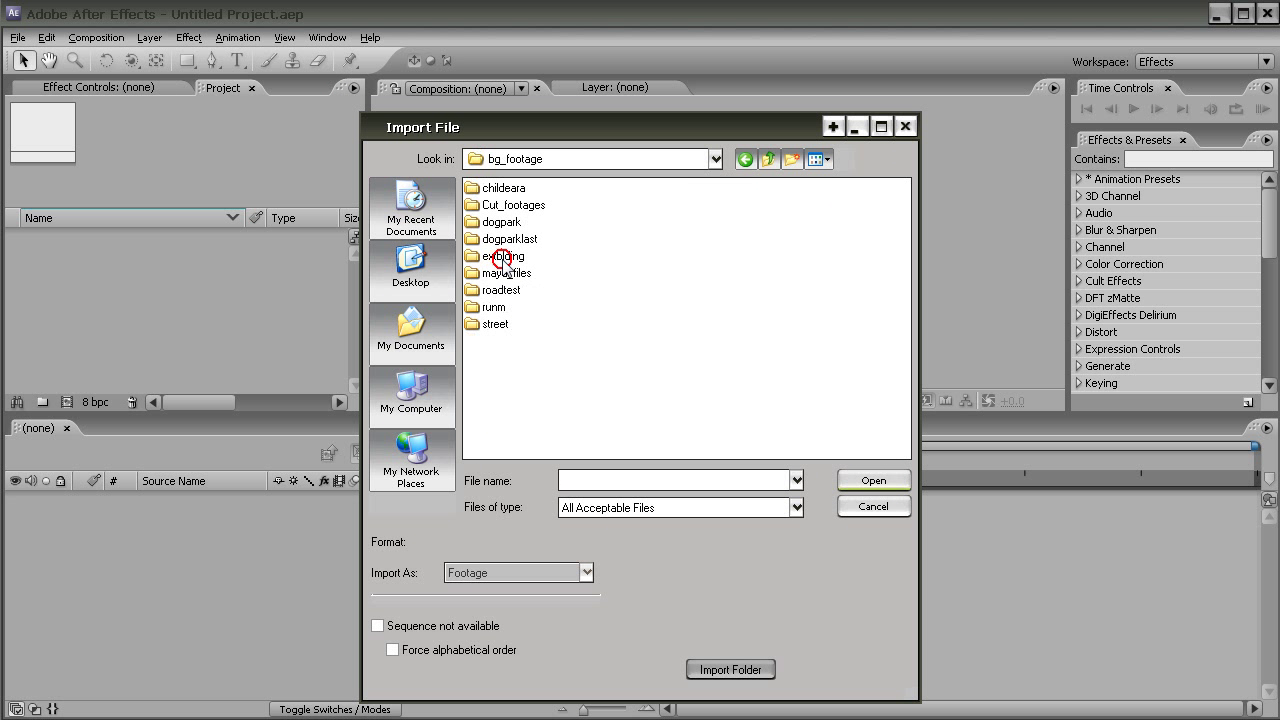
{"action": "double_click", "coordinate": [513, 206]}
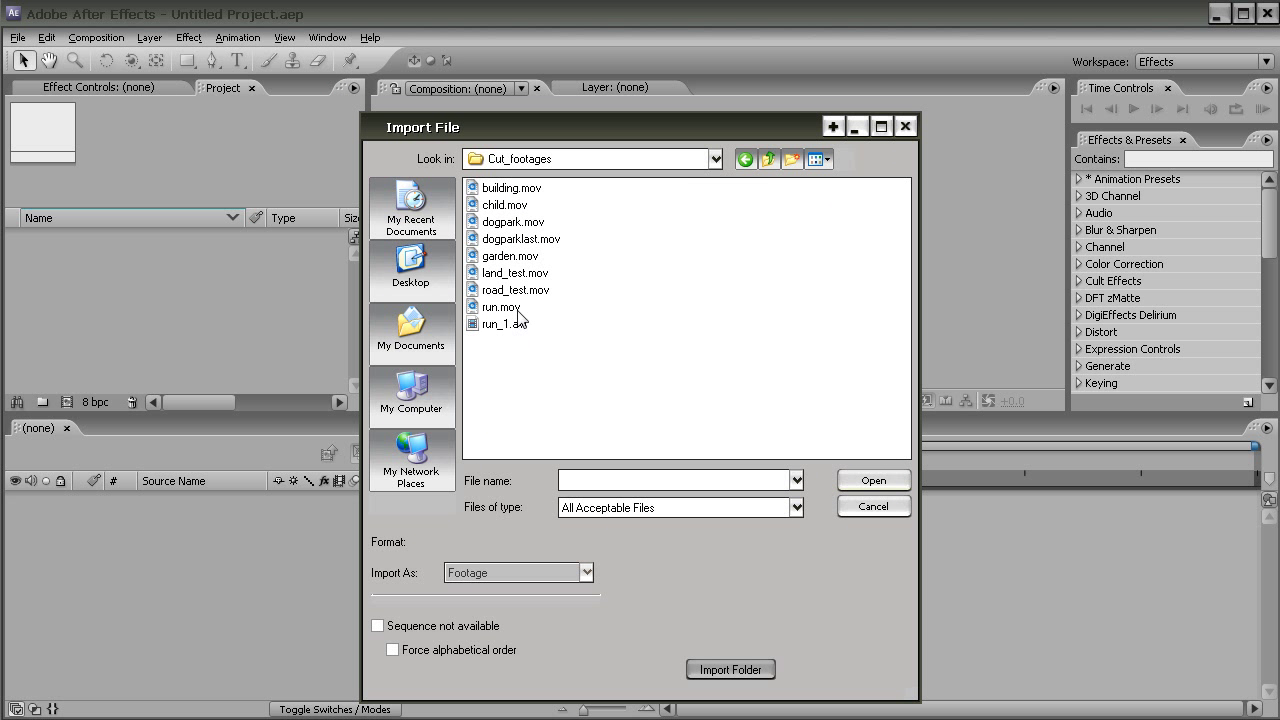
{"action": "left_click", "coordinate": [510, 256]}
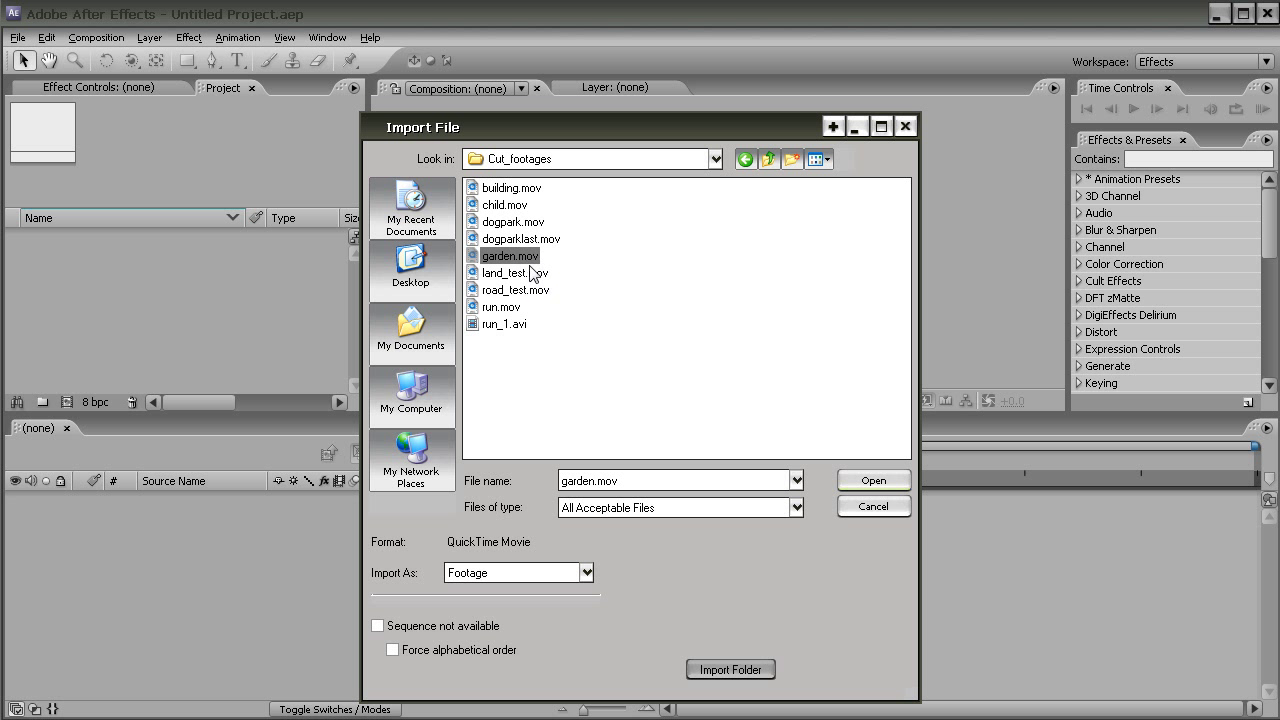
{"action": "left_click", "coordinate": [843, 481]}
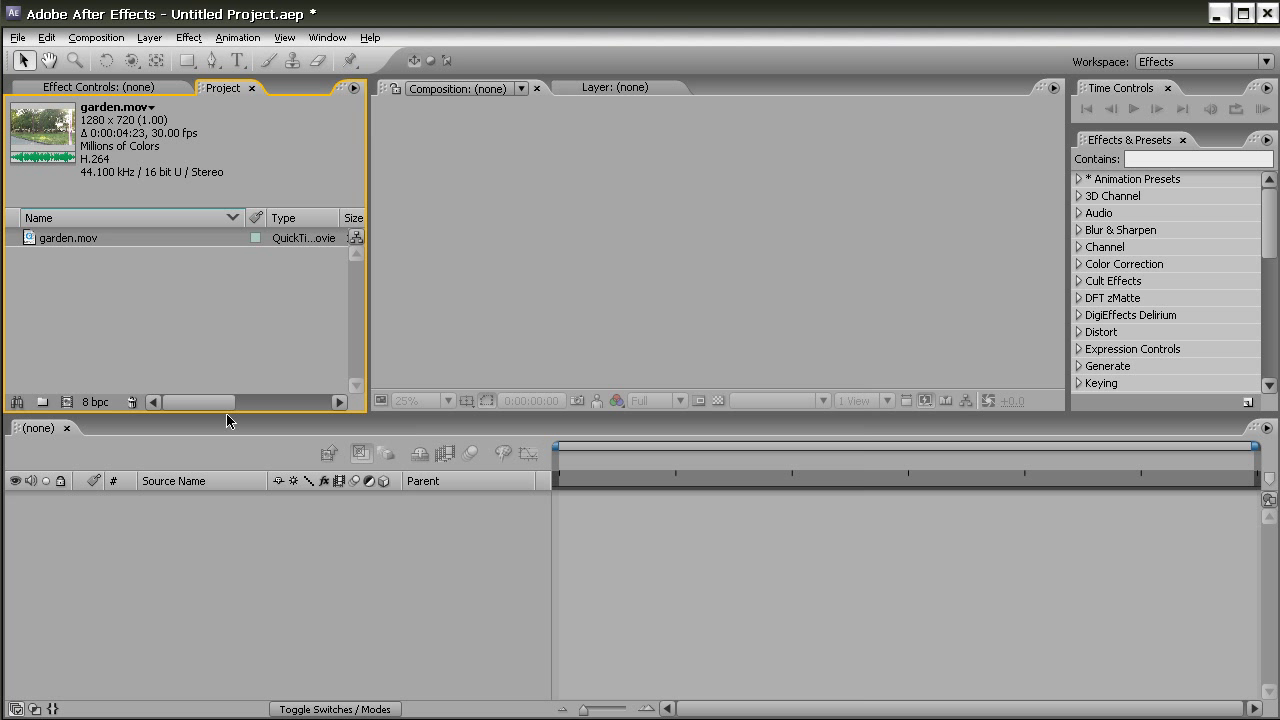
- Build a garden composition from garden.mov and scrub through its first seconds
{"action": "left_click_drag", "start_coordinate": [184, 238], "coordinate": [177, 540]}
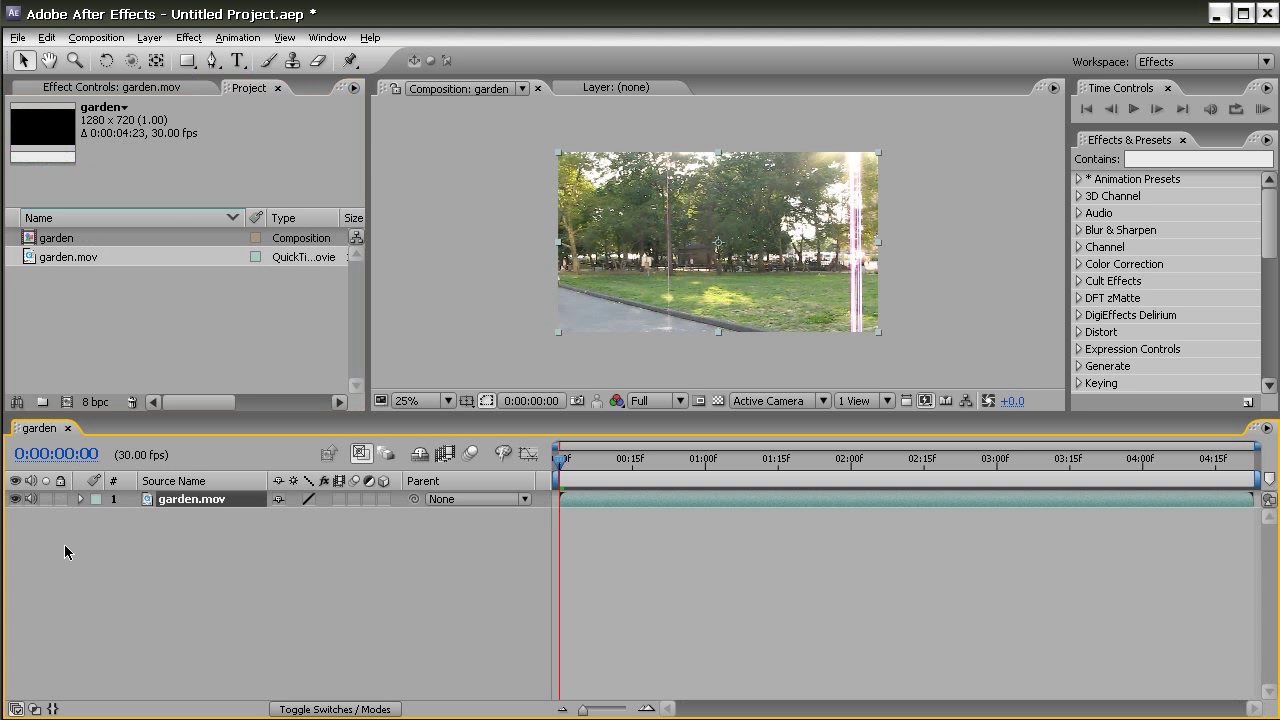
{"action": "left_click_drag", "start_coordinate": [562, 467], "coordinate": [1138, 461]}
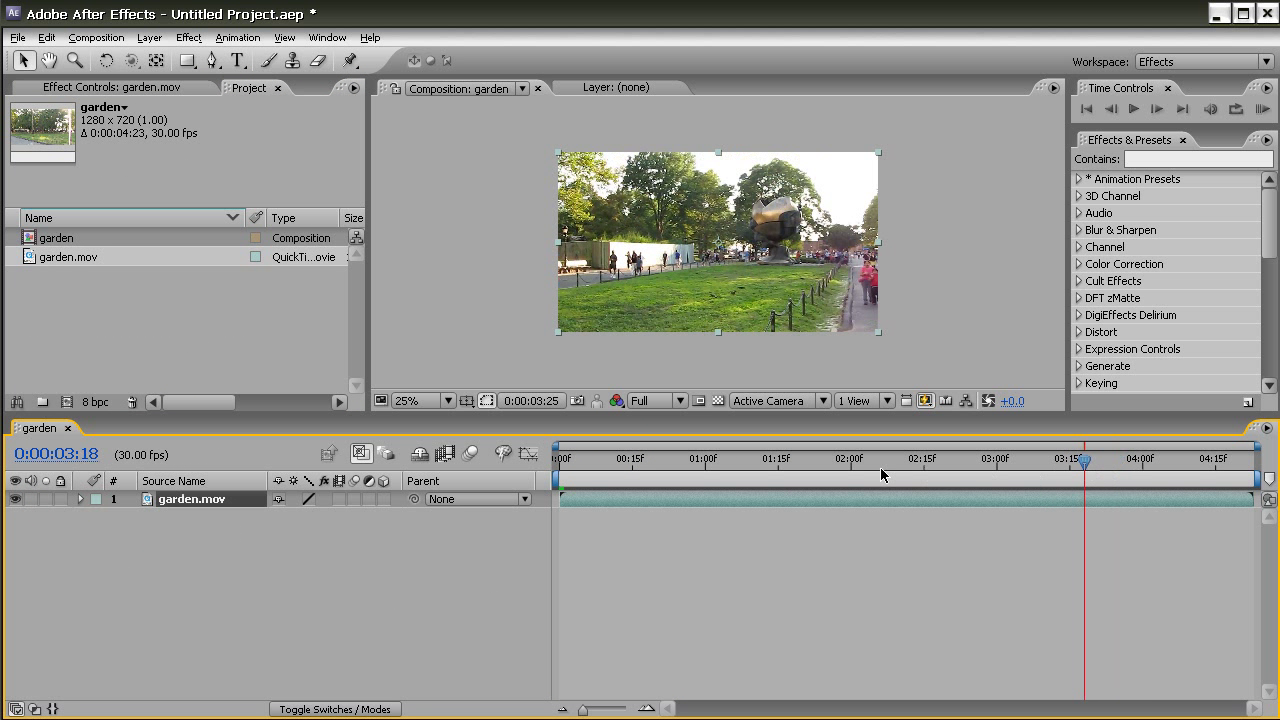
{"action": "left_click", "coordinate": [755, 468]}
{"action": "left_click", "coordinate": [603, 468]}
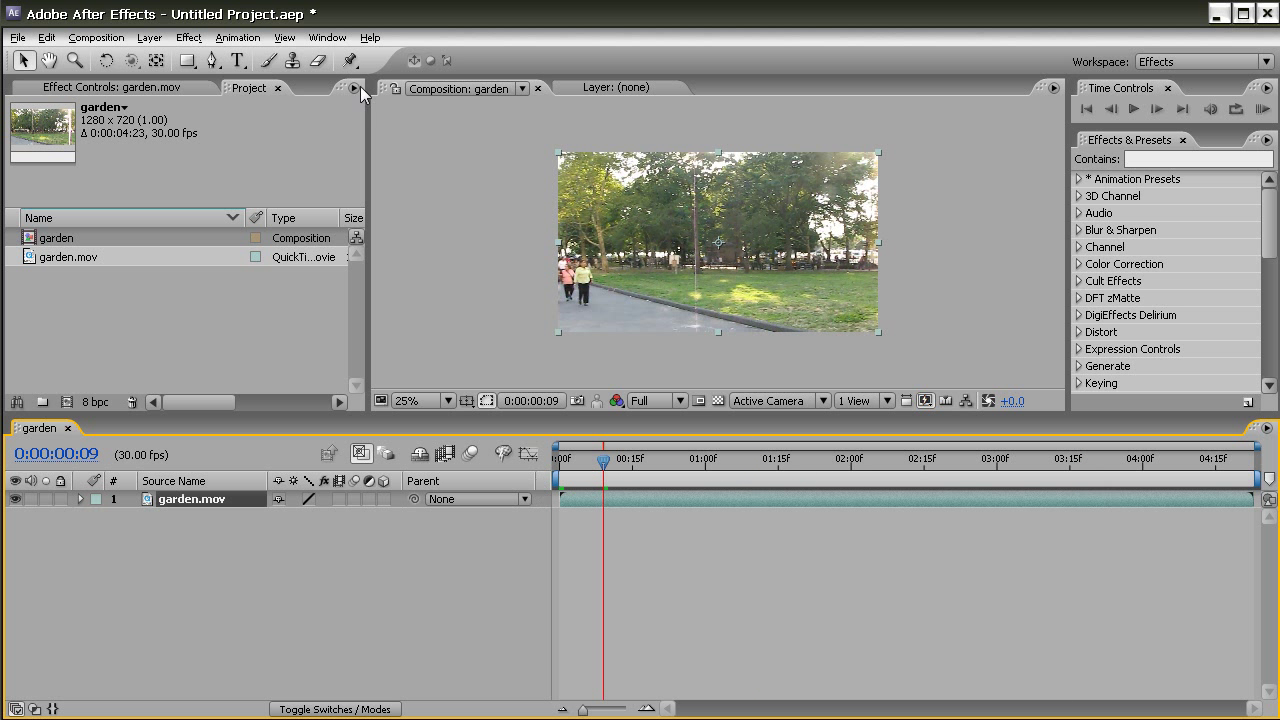
- Confirm the garden composition settings unchanged at 1280×720, 30 fps, 4:23 long
{"action": "left_click", "coordinate": [236, 40]}
{"action": "mouse_move", "coordinate": [189, 37]}
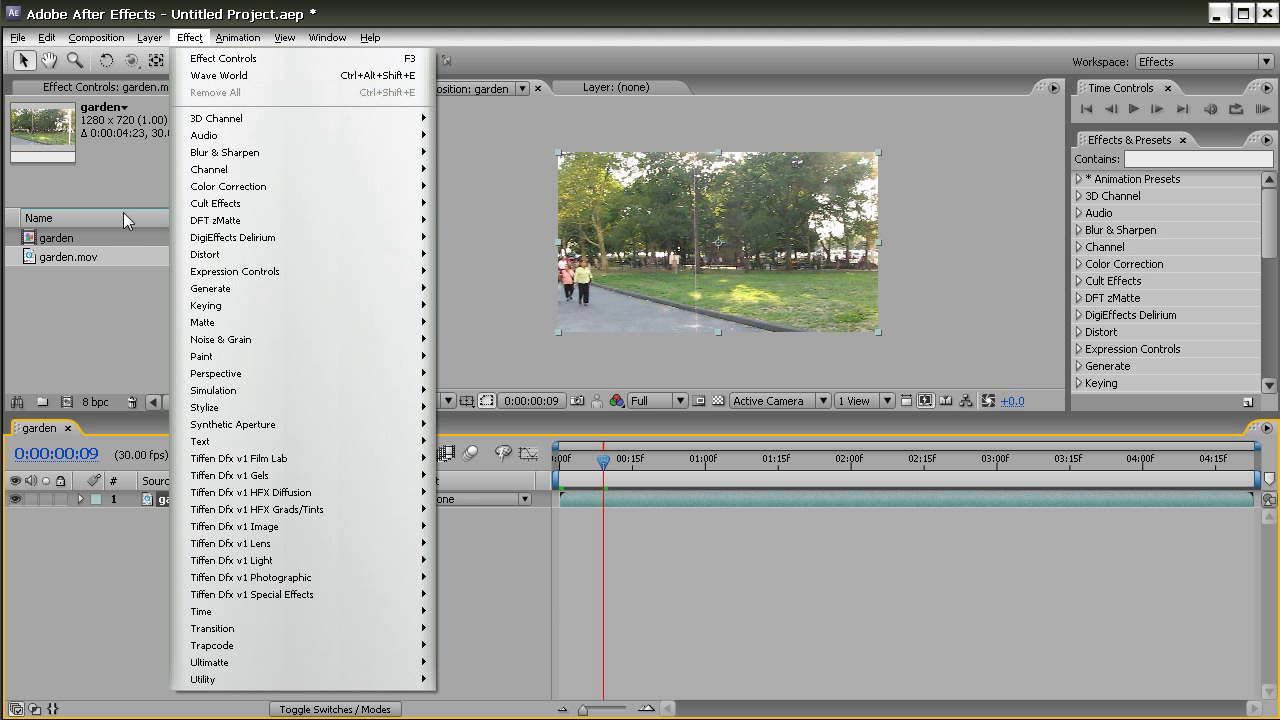
{"action": "left_click", "coordinate": [234, 192]}
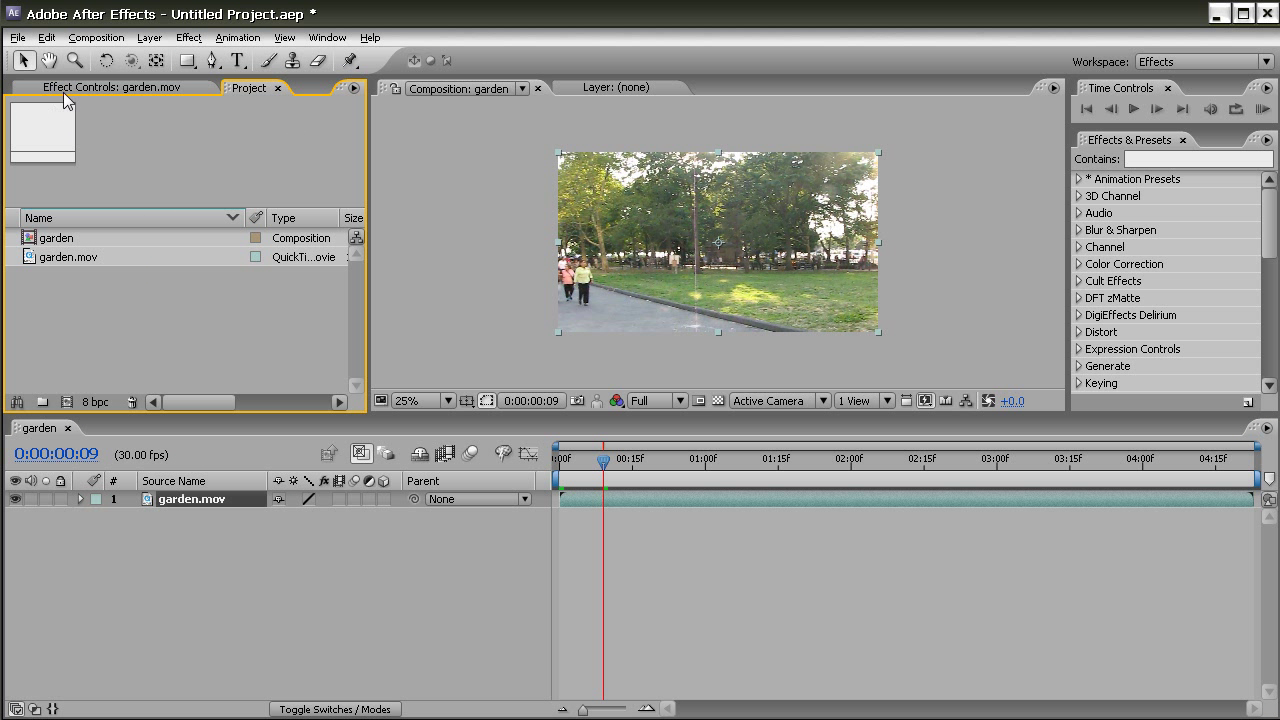
{"action": "left_click", "coordinate": [96, 37]}
{"action": "left_click", "coordinate": [102, 357]}
{"action": "left_click", "coordinate": [91, 237]}
{"action": "left_click", "coordinate": [110, 38]}
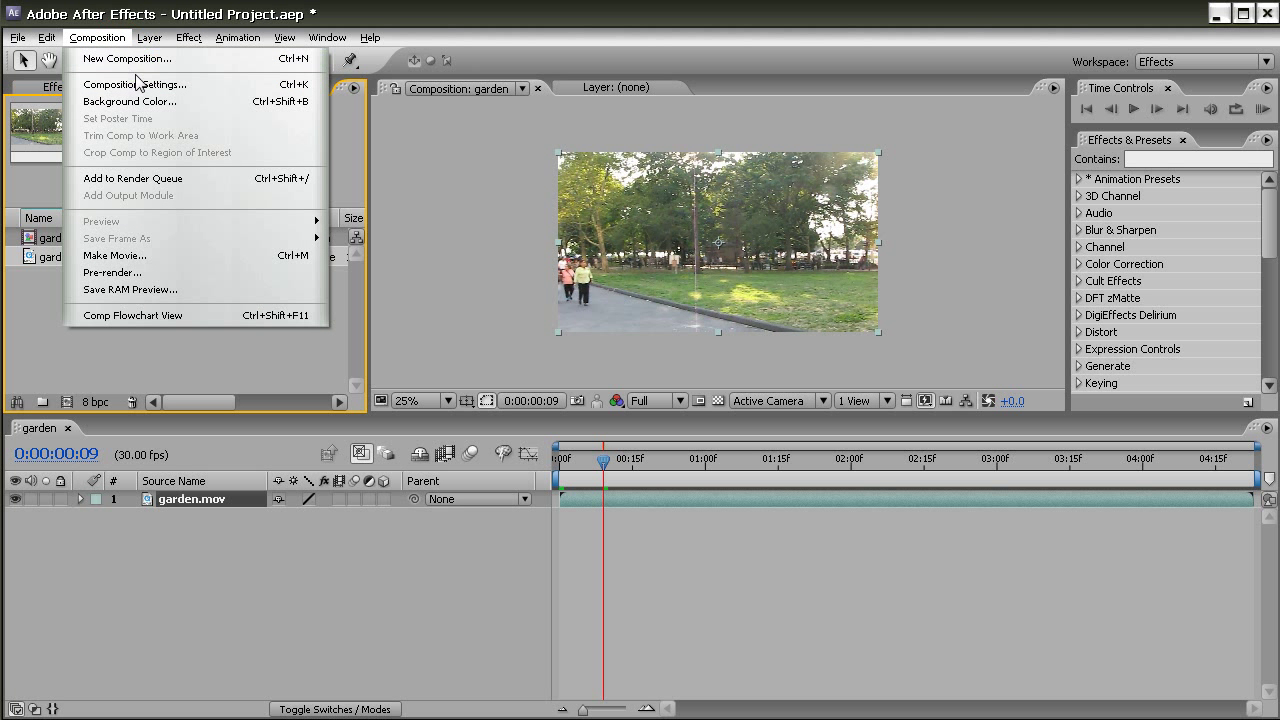
{"action": "left_click", "coordinate": [137, 84]}
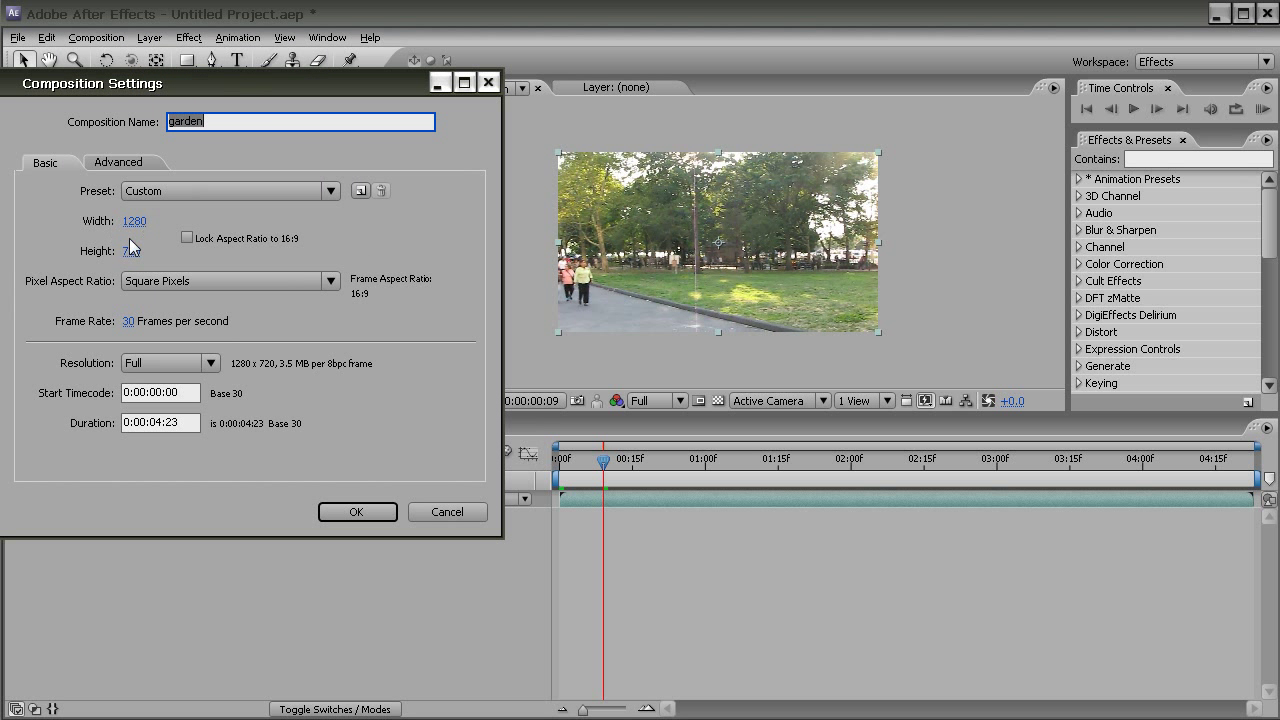
{"action": "left_click", "coordinate": [356, 511]}
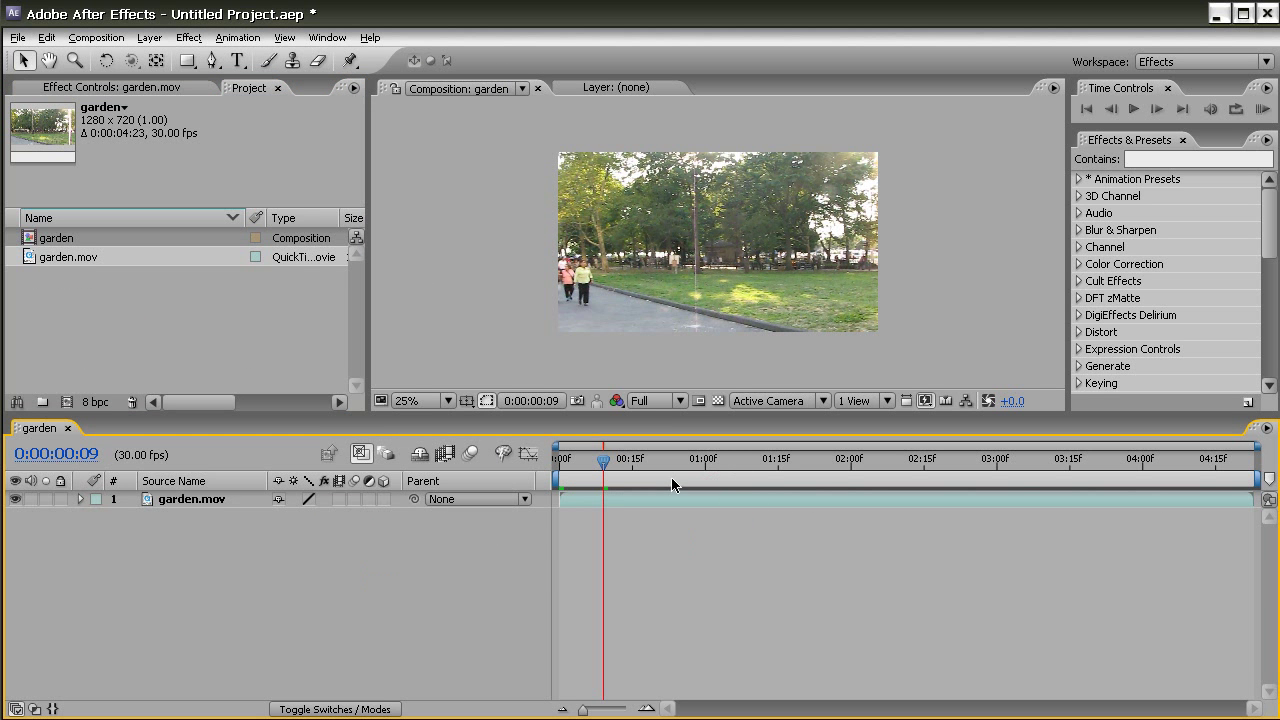
{"action": "mouse_move", "coordinate": [591, 463]}
{"action": "left_mouse_down"}
{"action": "mouse_move", "coordinate": [715, 467]}
{"action": "mouse_move", "coordinate": [701, 470]}
{"action": "left_mouse_up"}
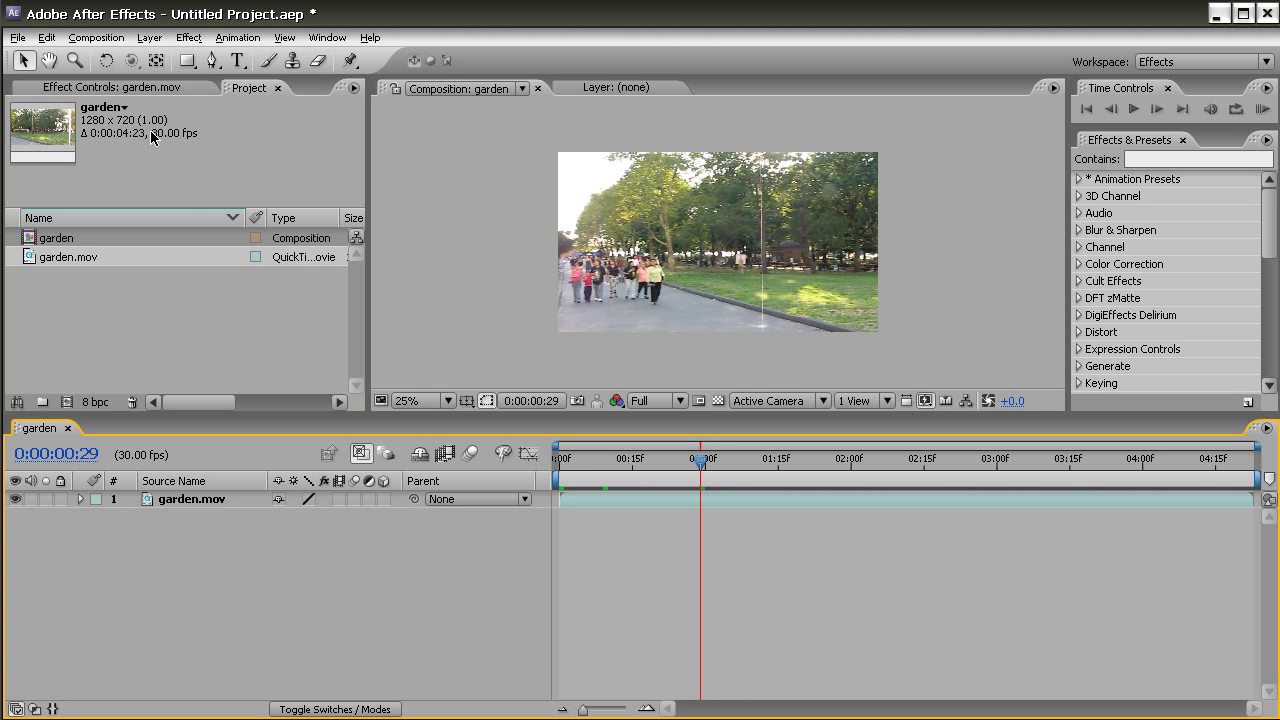
{"action": "left_click", "coordinate": [97, 37]}
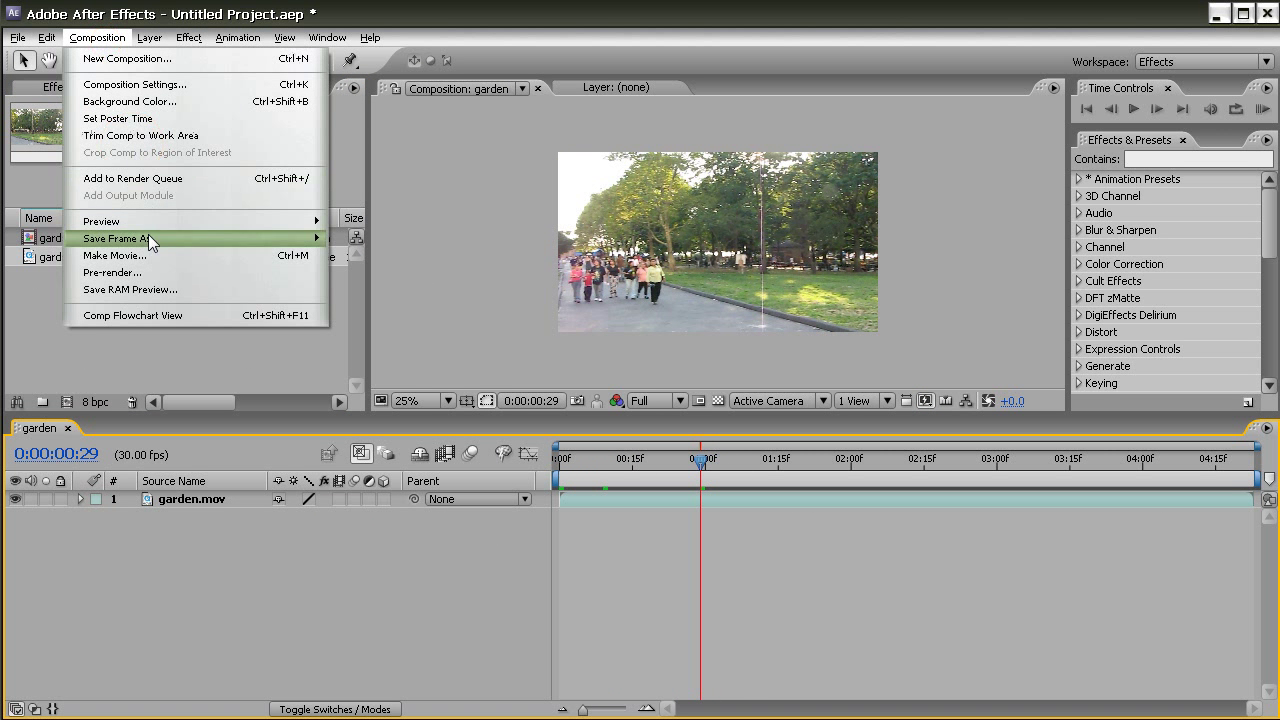
- Queue the garden comp with output format JPEG Sequence at maximum quality 10
{"action": "left_click", "coordinate": [153, 178]}
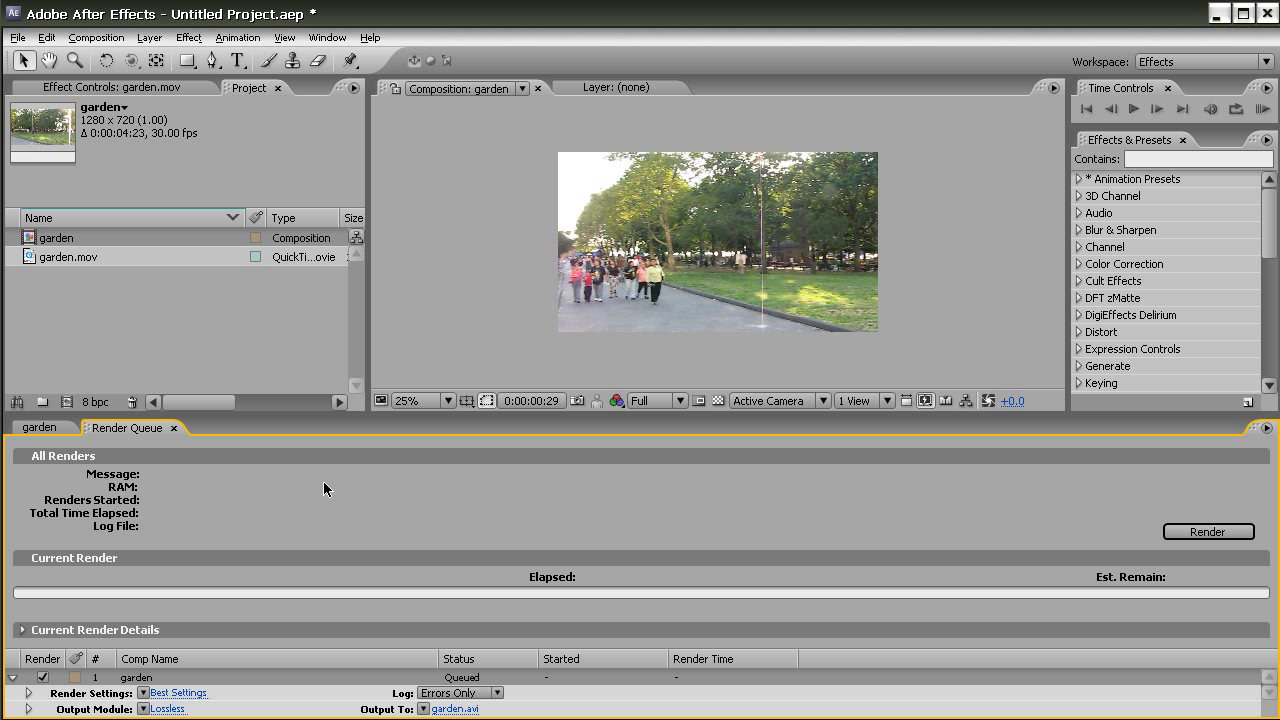
{"action": "left_click_drag", "start_coordinate": [301, 410], "coordinate": [301, 321]}
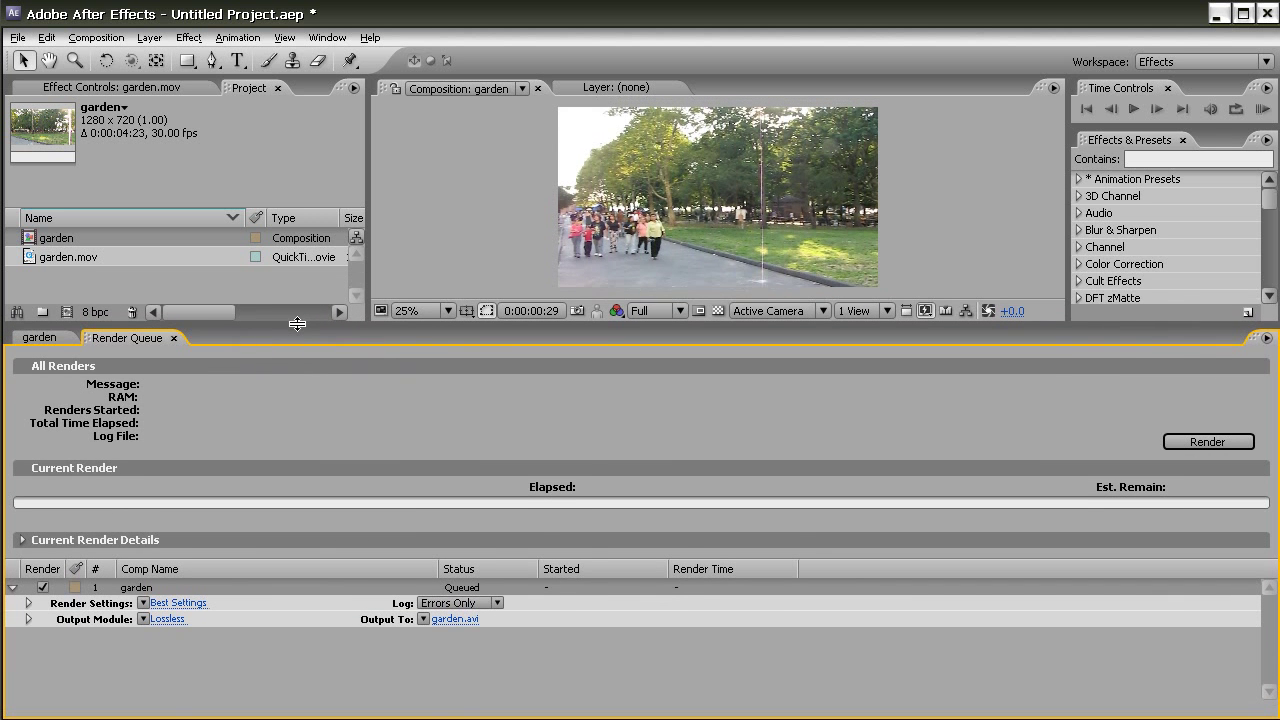
{"action": "left_click", "coordinate": [184, 620]}
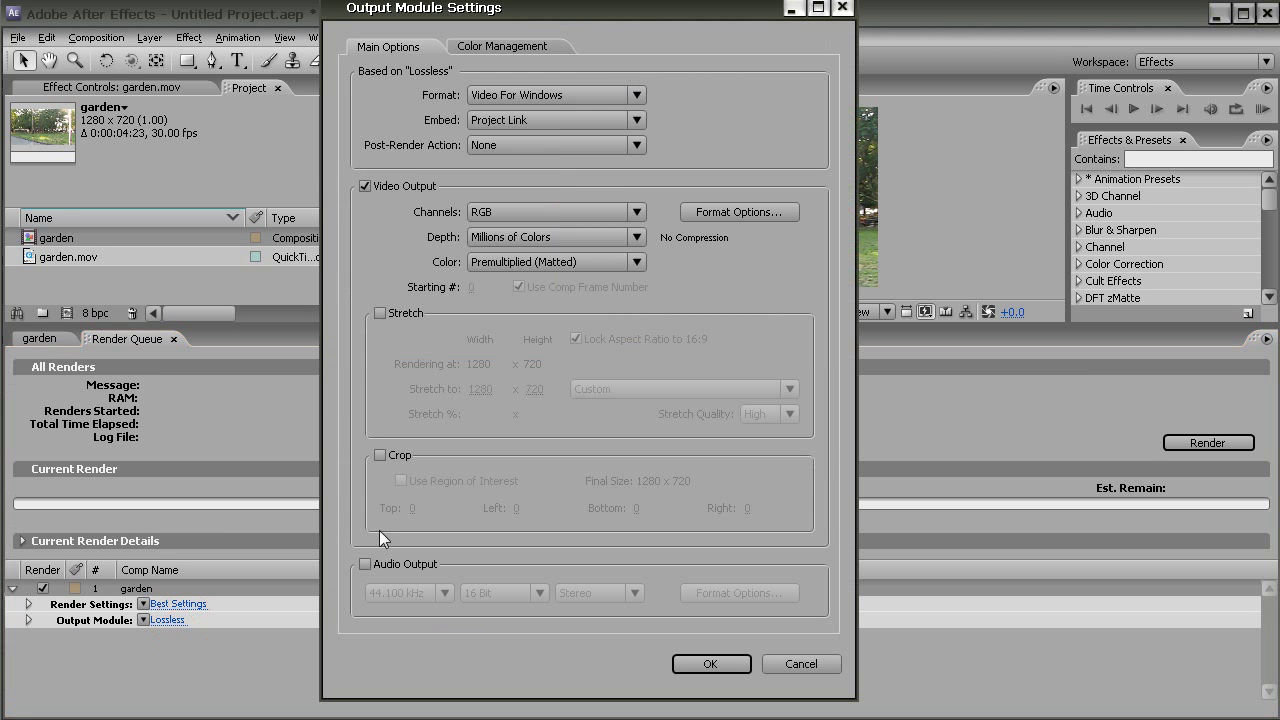
{"action": "left_click", "coordinate": [615, 96]}
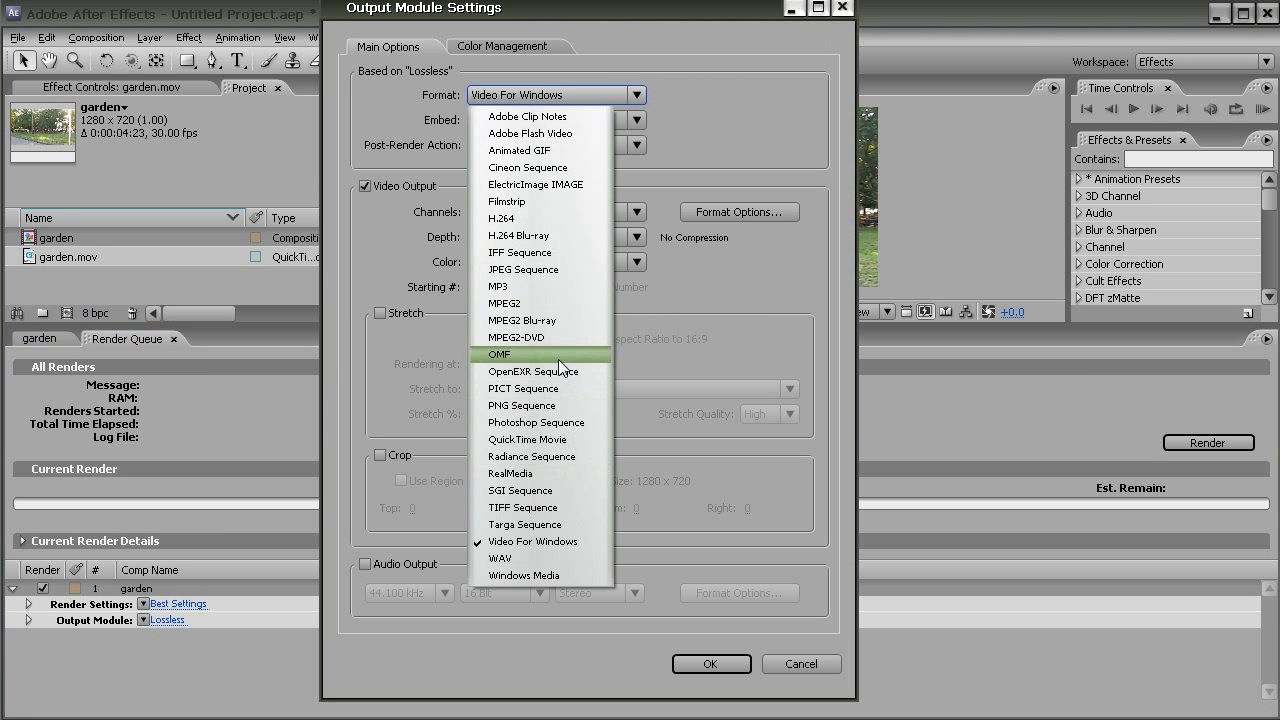
{"action": "left_click", "coordinate": [559, 269]}
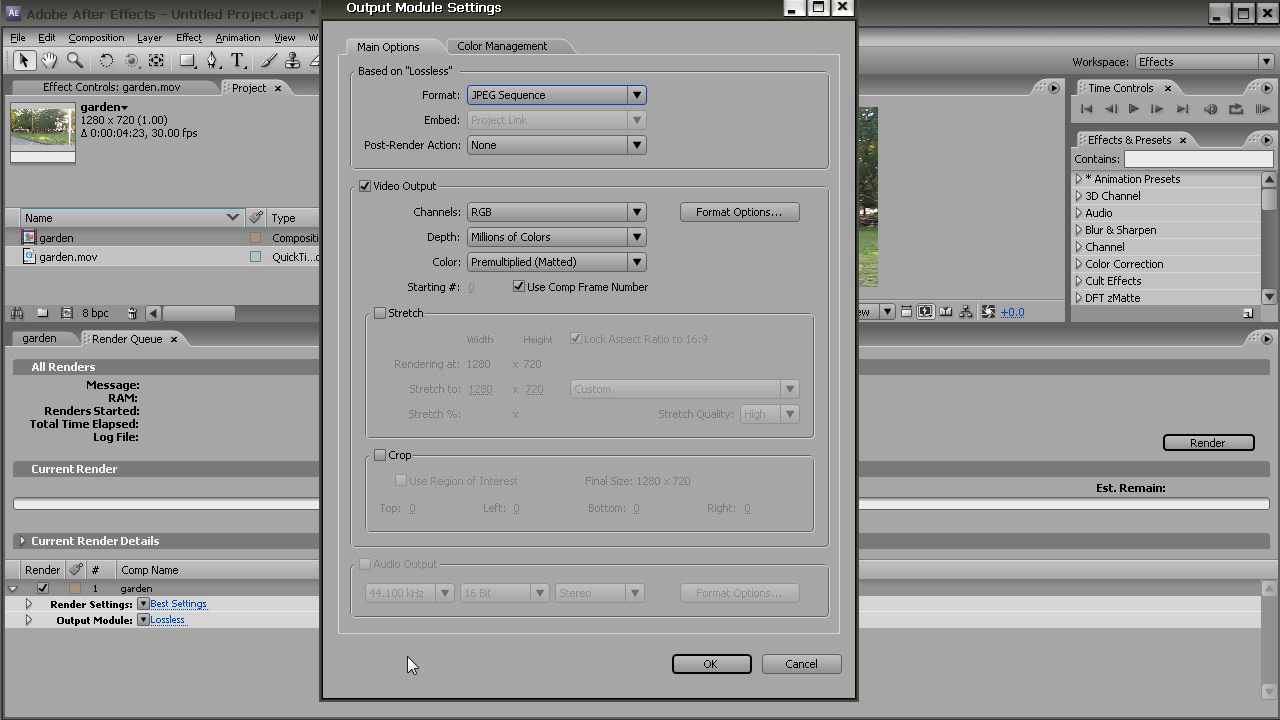
{"action": "left_click", "coordinate": [724, 213]}
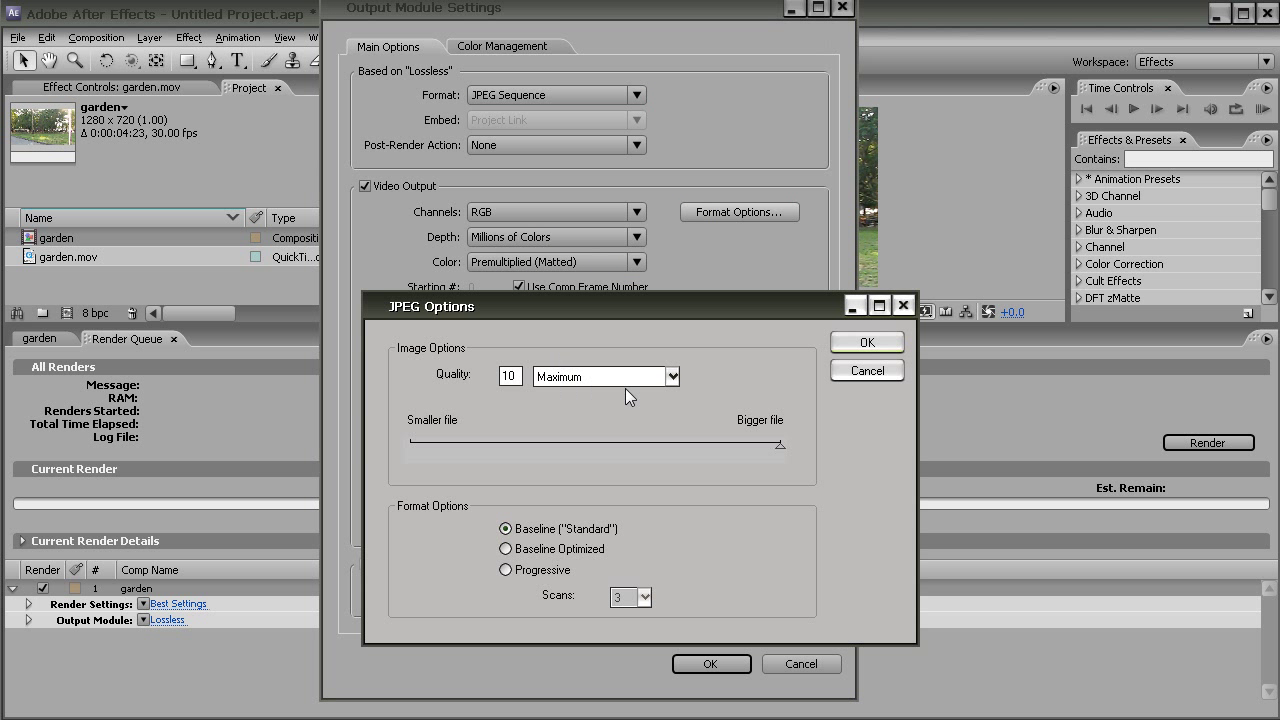
{"action": "left_click", "coordinate": [777, 450]}
{"action": "left_click", "coordinate": [866, 343]}
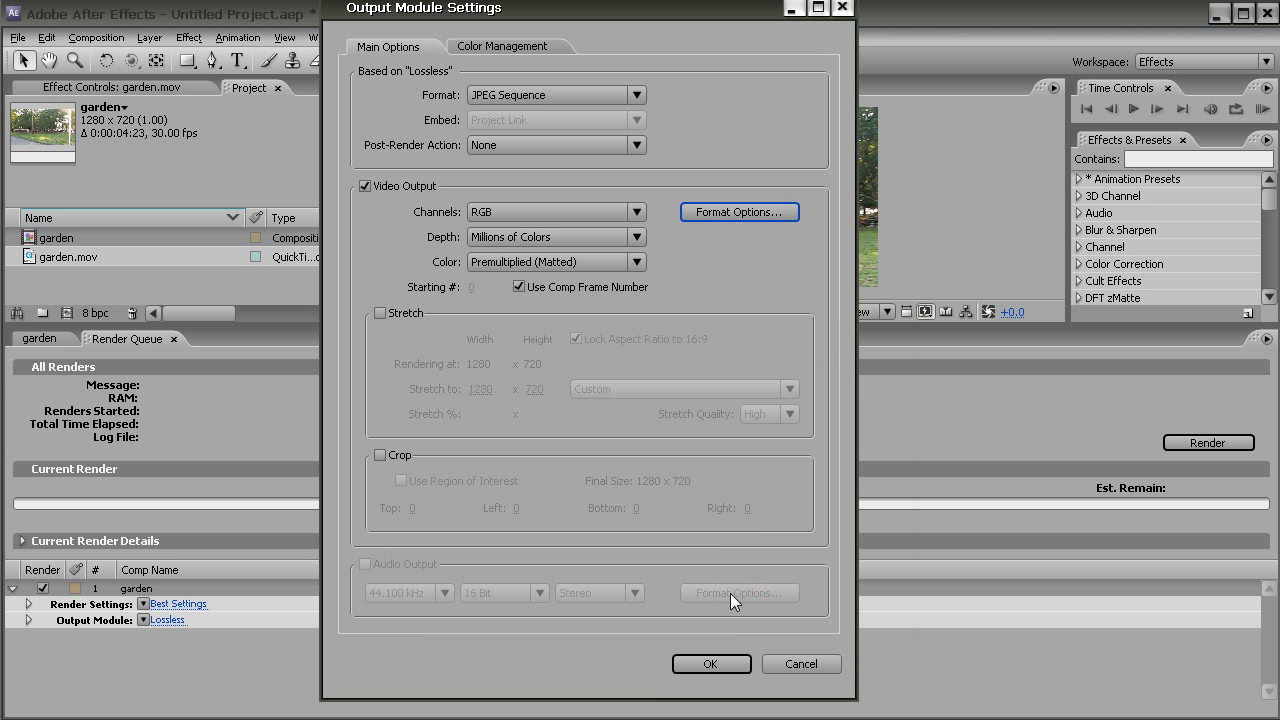
{"action": "left_click", "coordinate": [693, 664]}
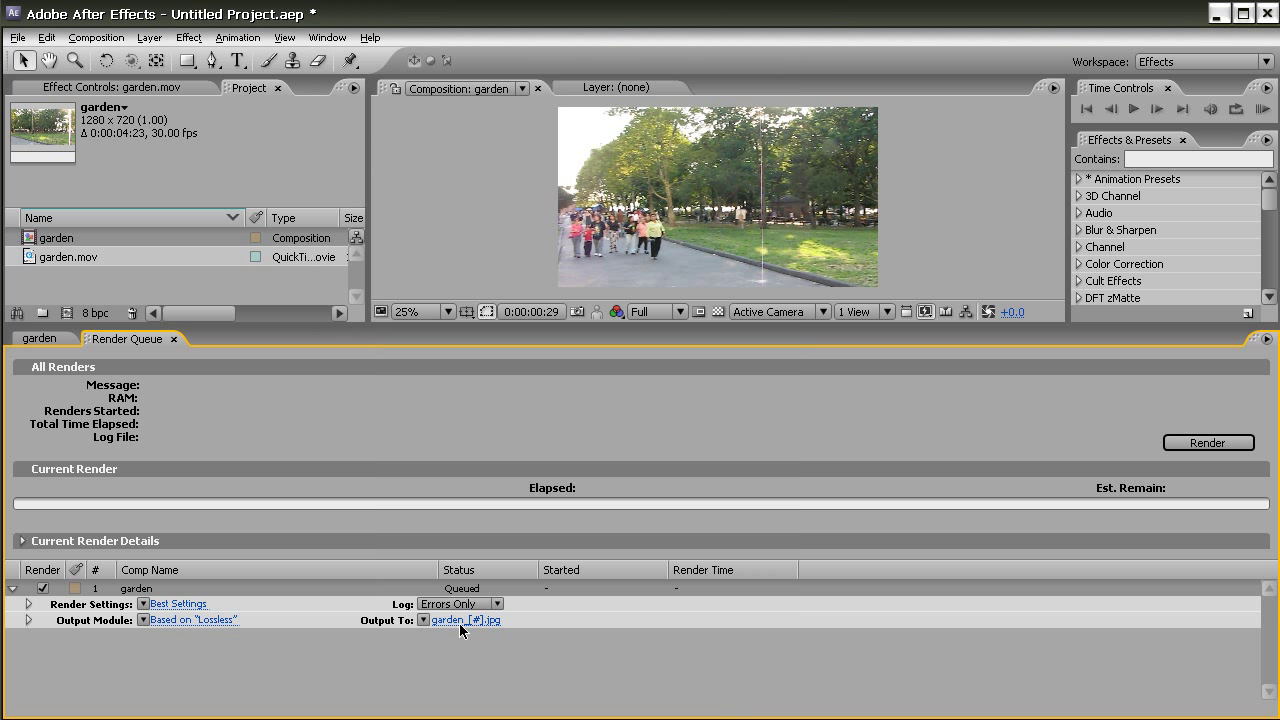
- Remove the underscore so the output file is named garden[#].jpg
{"action": "left_click", "coordinate": [455, 621]}
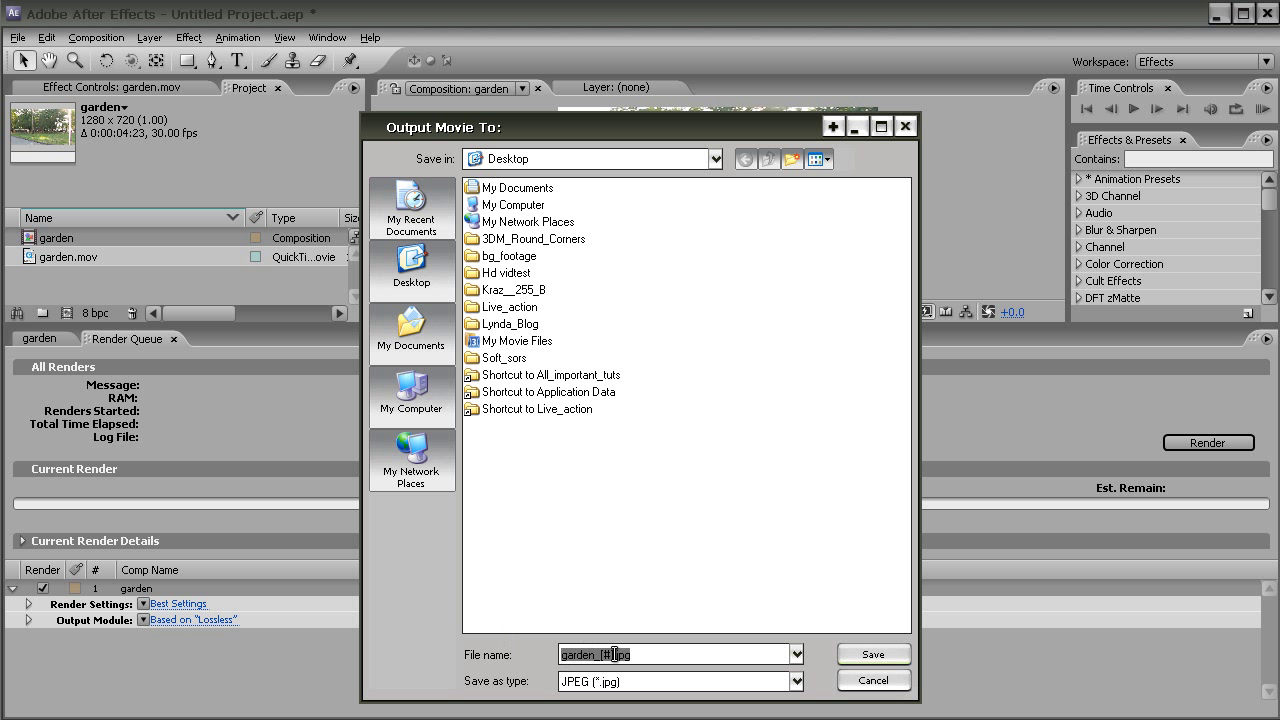
{"action": "left_click", "coordinate": [610, 659]}
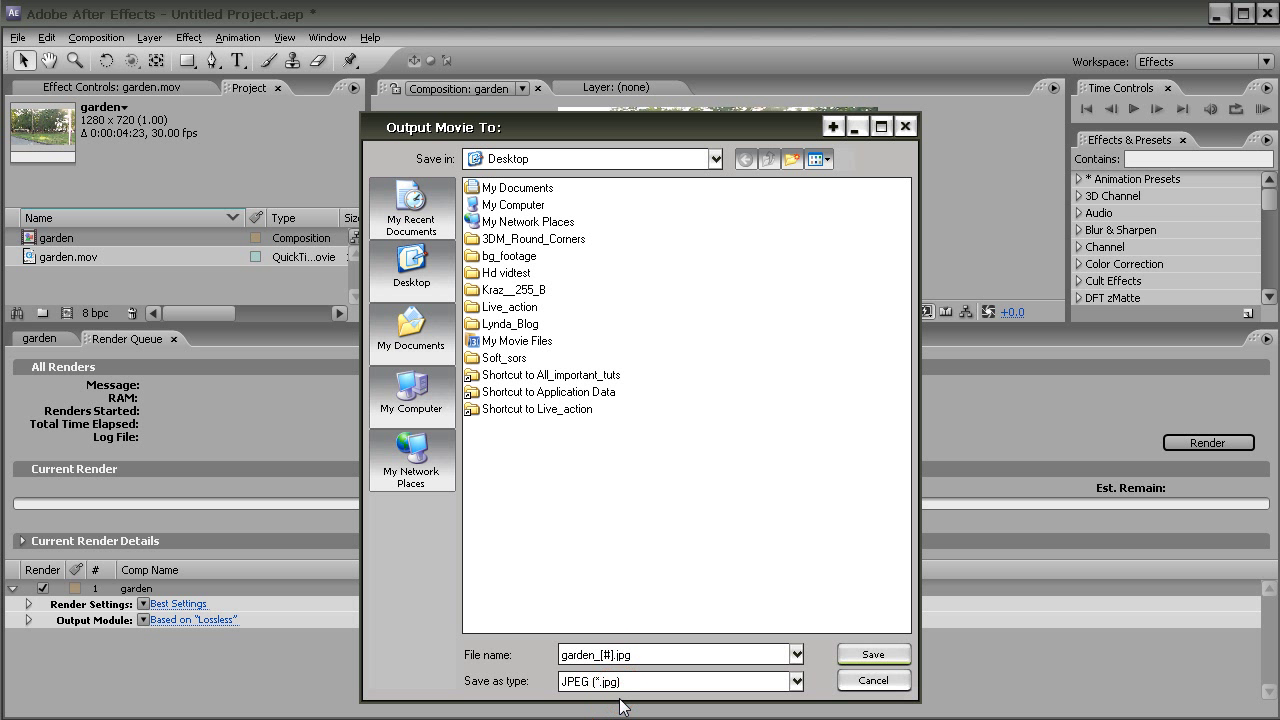
{"action": "key", "text": "BackSpace"}
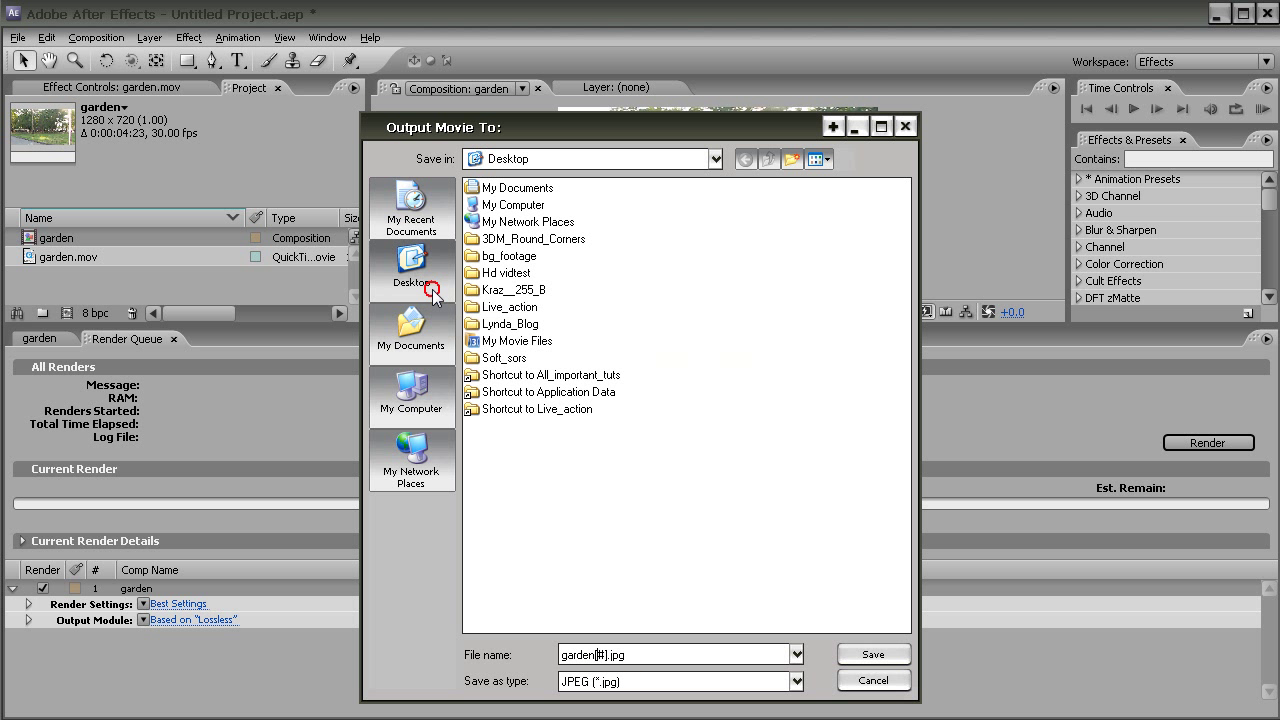
- Create a new garden folder inside bg_footage and save the output there
{"action": "double_click", "coordinate": [497, 256]}
{"action": "left_click", "coordinate": [582, 395]}
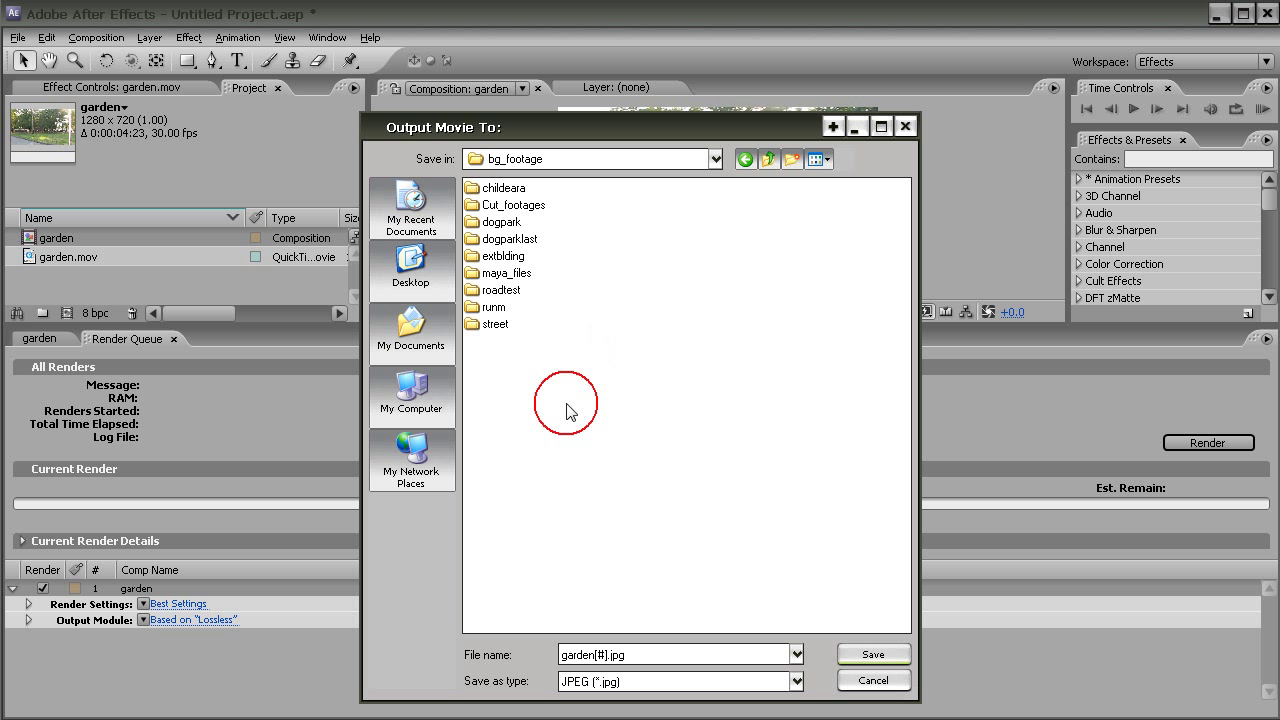
{"action": "left_click", "coordinate": [790, 159]}
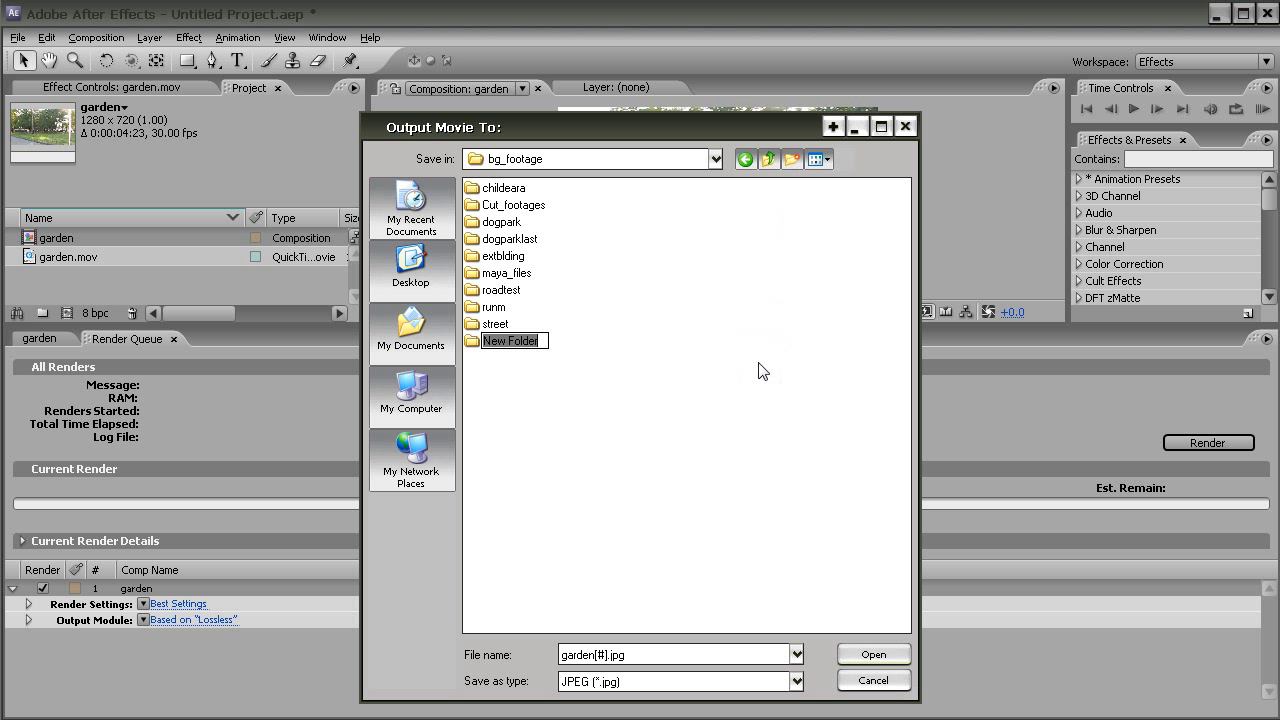
{"action": "type", "text": "garden"}
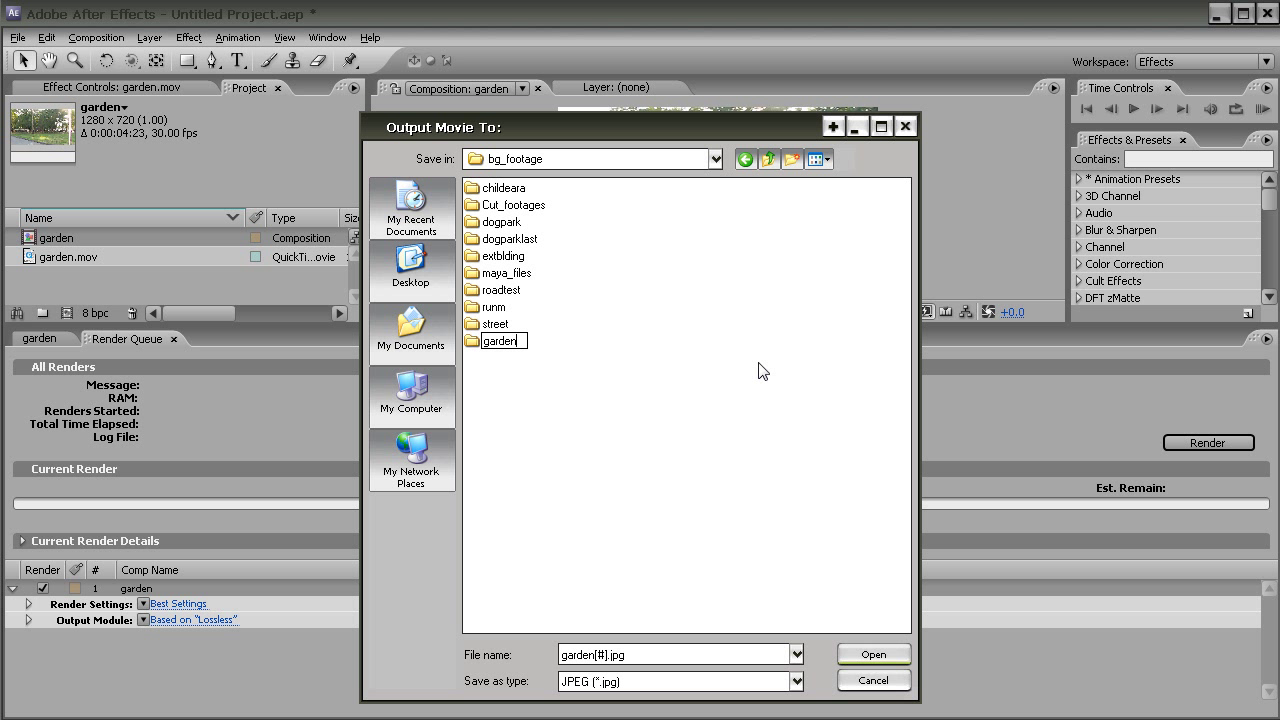
{"action": "key", "text": "Return"}
{"action": "key", "text": "Return"}
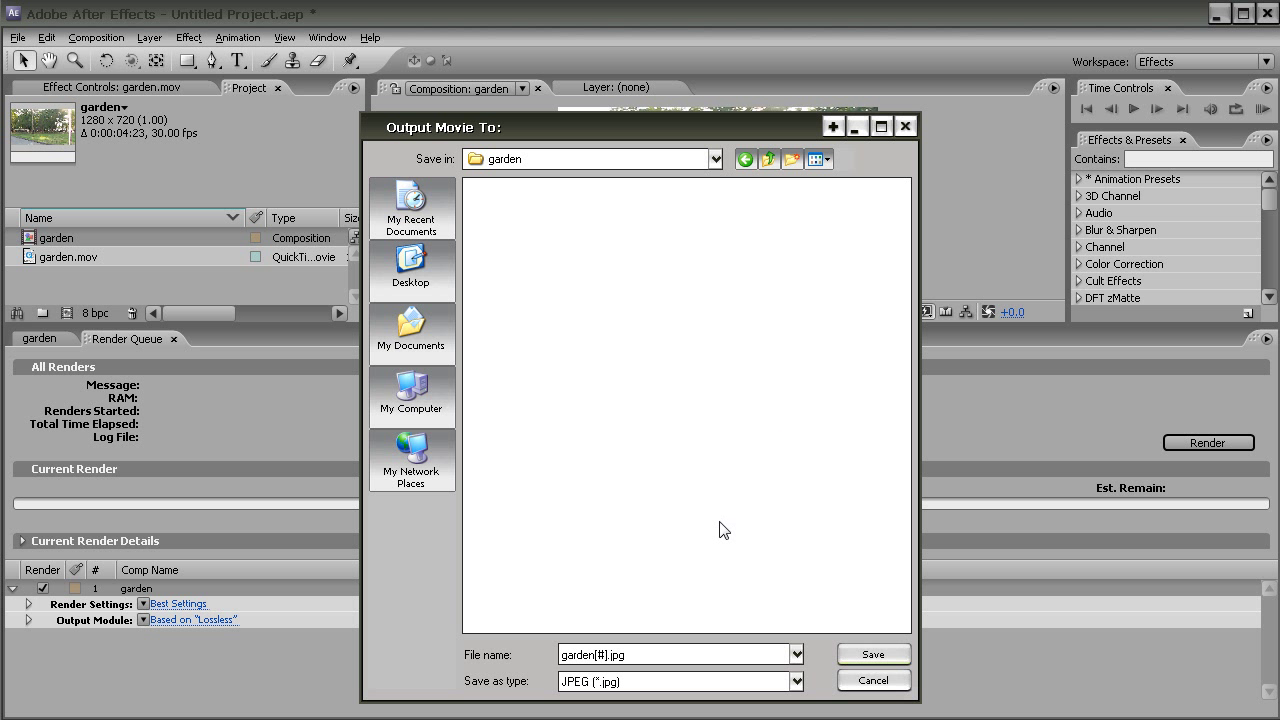
{"action": "left_click", "coordinate": [866, 658]}
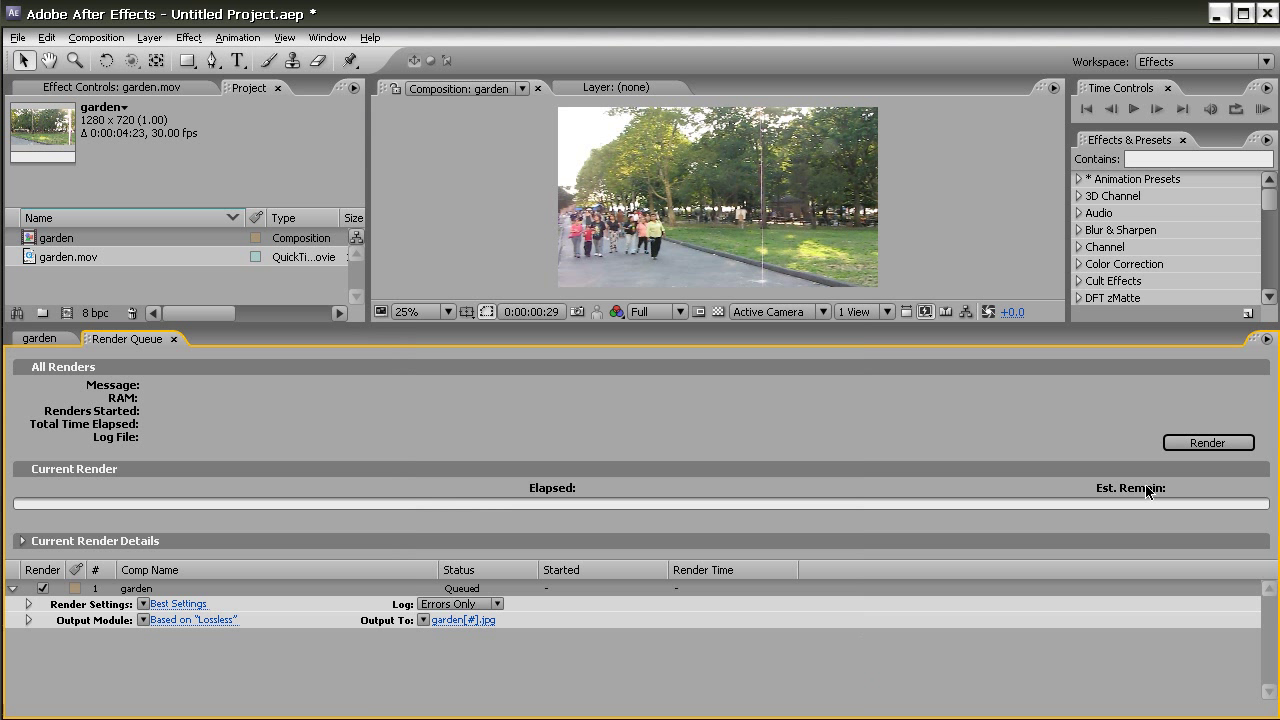
- Start rendering the queued garden comp and open My Computer with Win+E
{"action": "left_click", "coordinate": [1191, 447]}
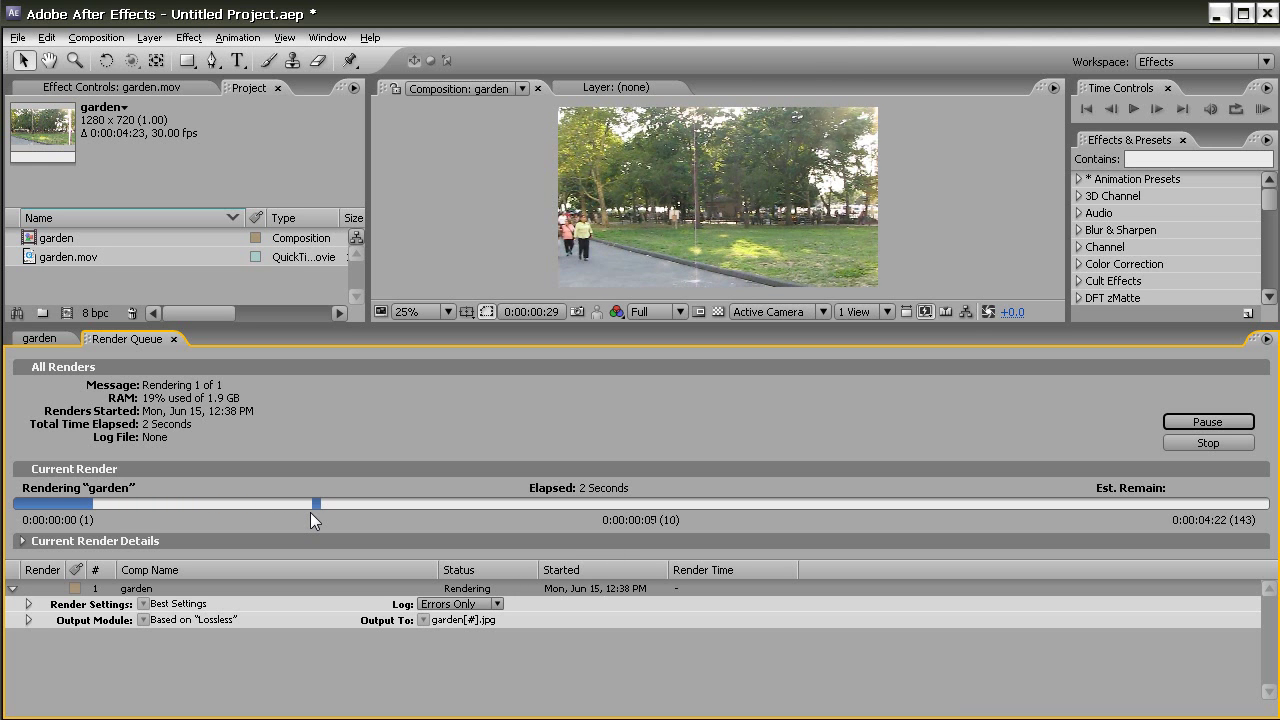
{"action": "key", "text": "super+e"}
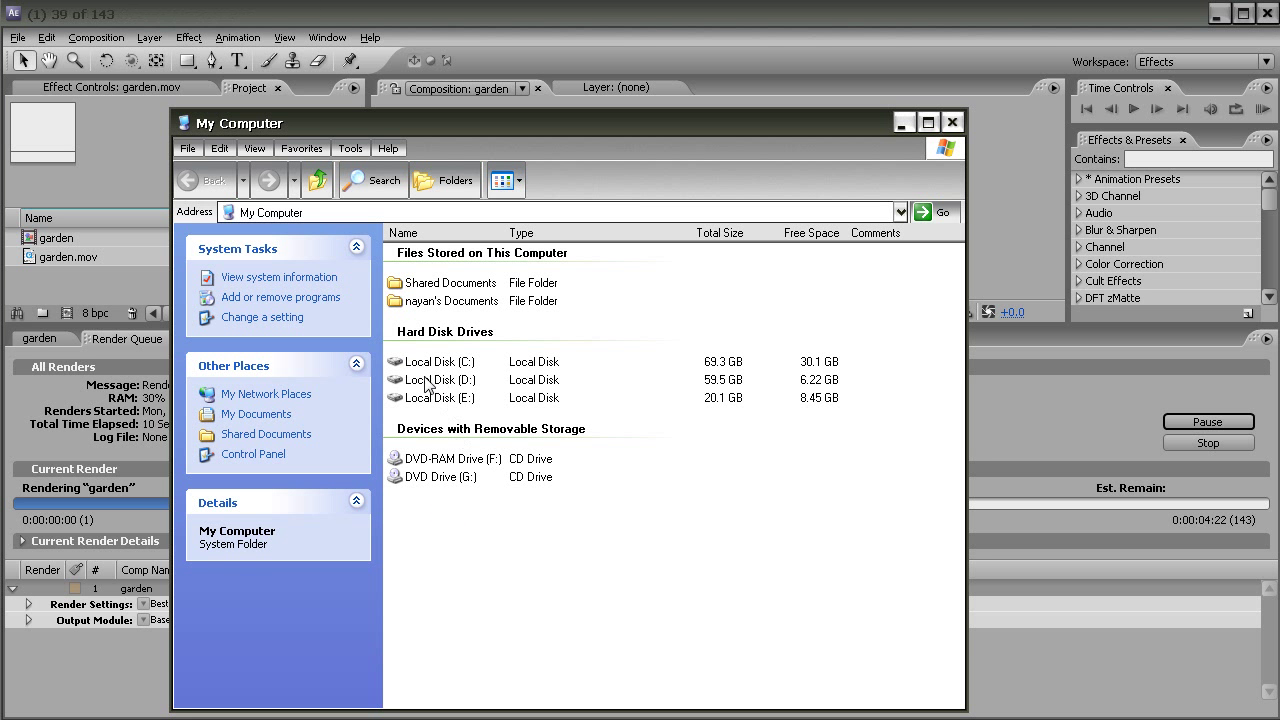
- Check the rendered frames in Desktop > bg_footage > garden, then minimize the window
{"action": "left_click", "coordinate": [266, 418]}
{"action": "left_click", "coordinate": [250, 408]}
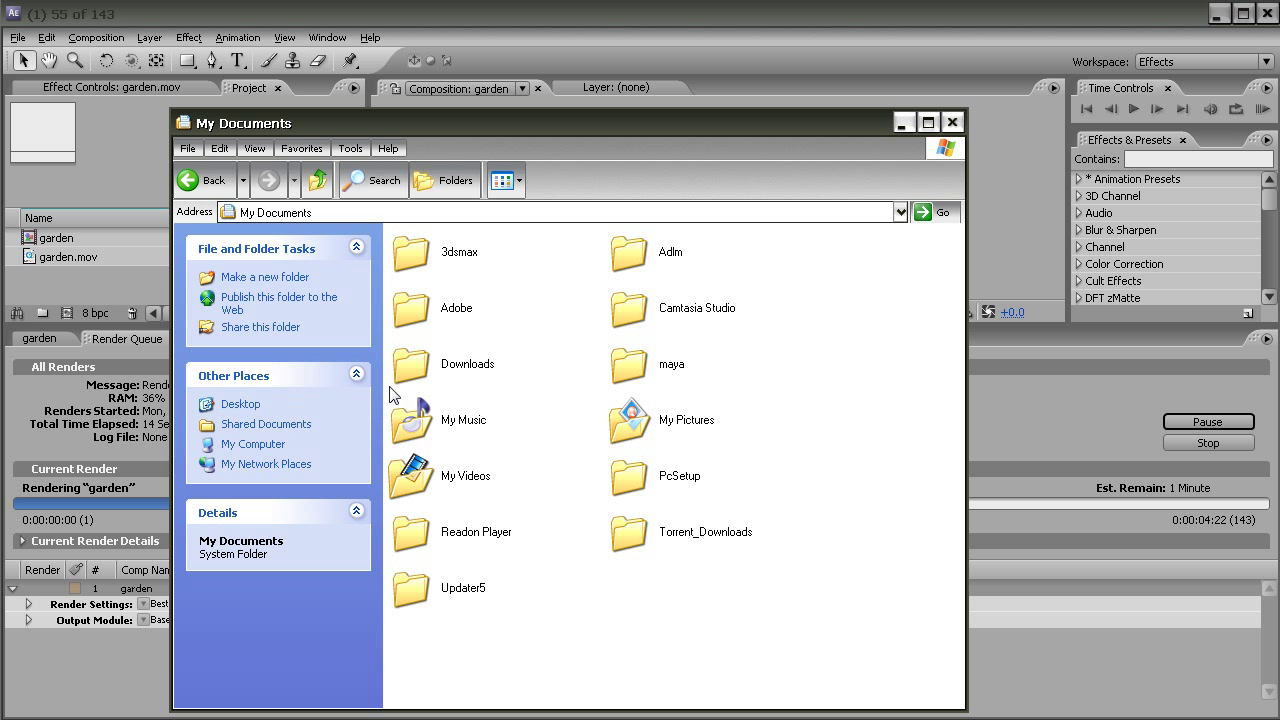
{"action": "double_click", "coordinate": [430, 345]}
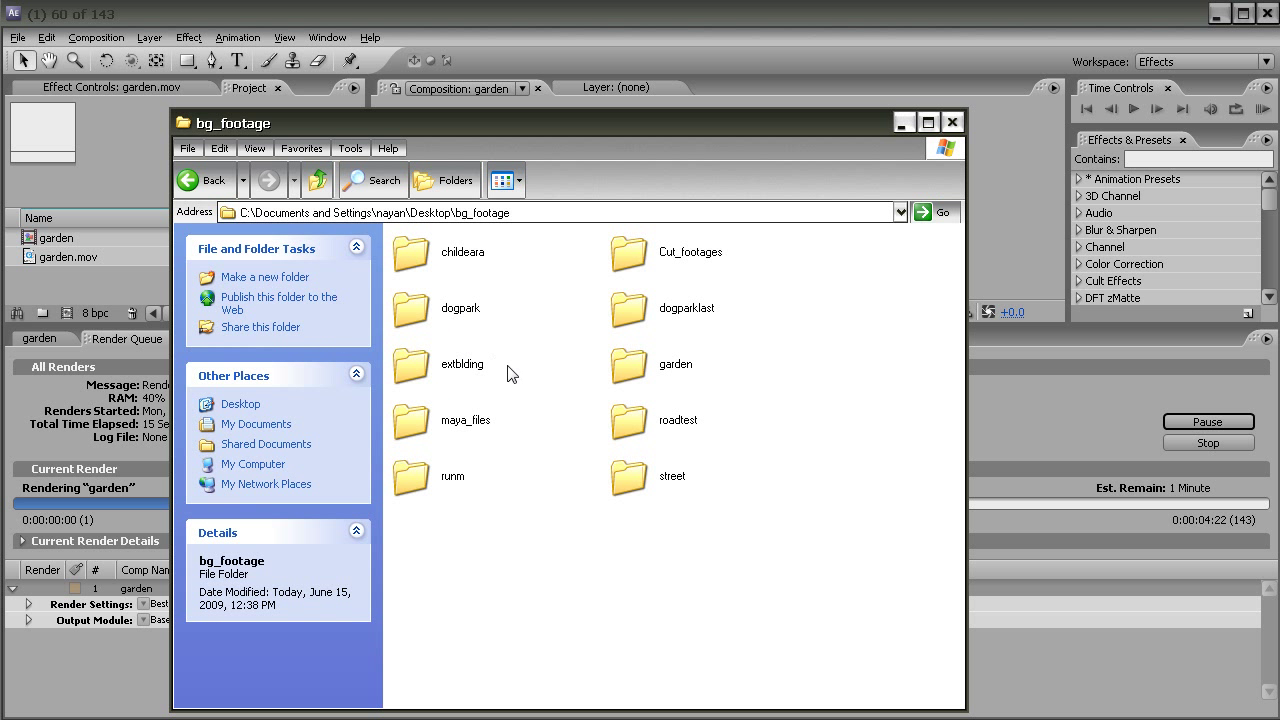
{"action": "double_click", "coordinate": [641, 376]}
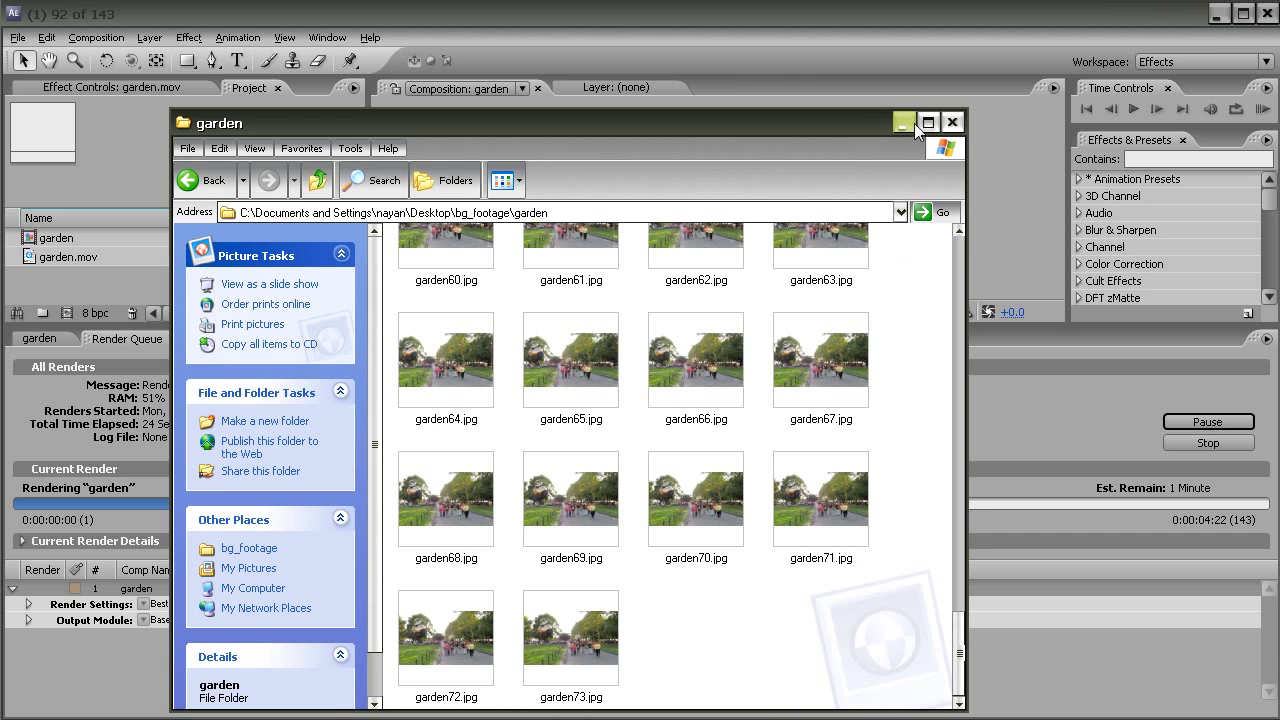
{"action": "left_click", "coordinate": [910, 124]}
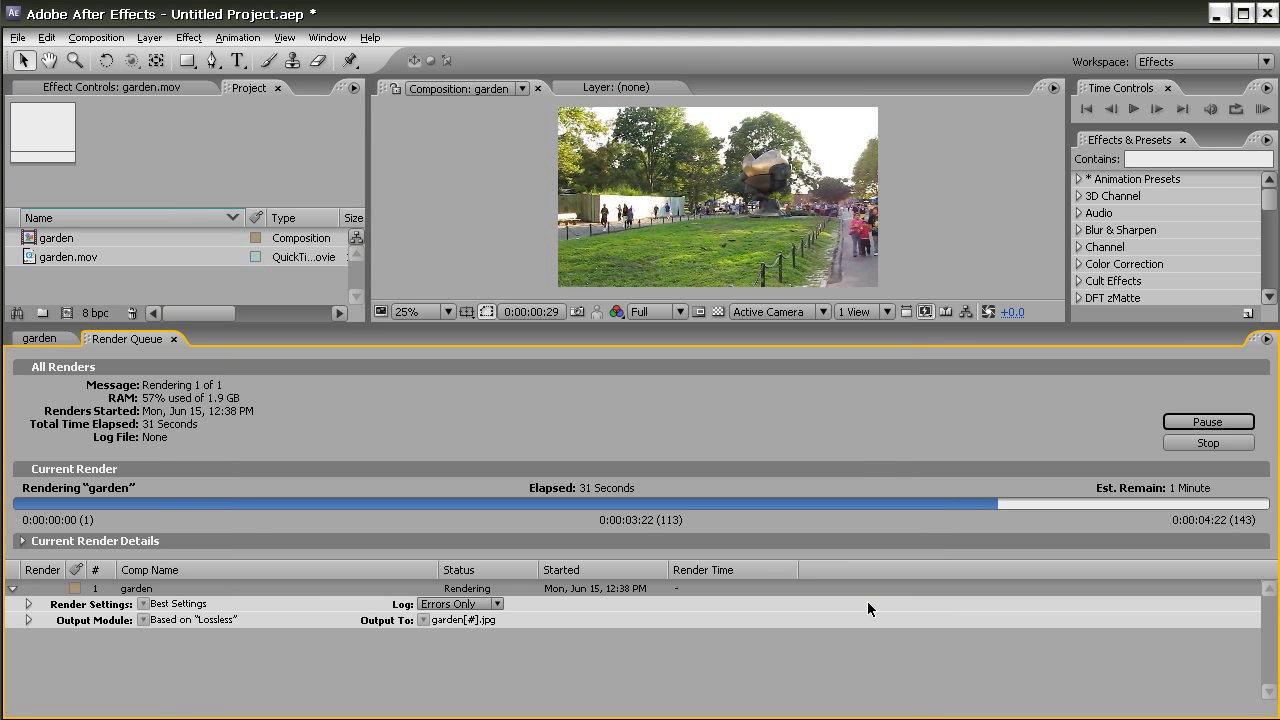
- Close the finished Render Queue panel
{"action": "left_click", "coordinate": [173, 339]}
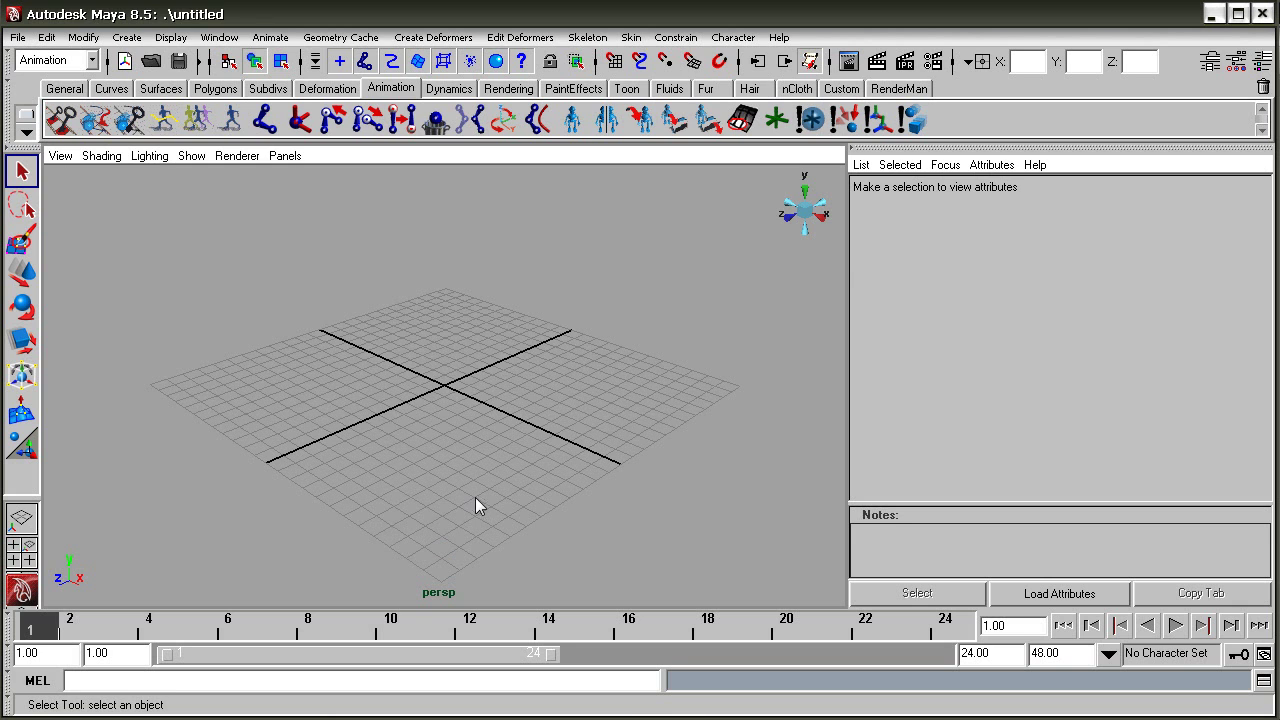
- Review the garden JPEG frames from garden0.jpg onward, then launch boujou 4.1
{"action": "key", "text": "alt+Tab"}
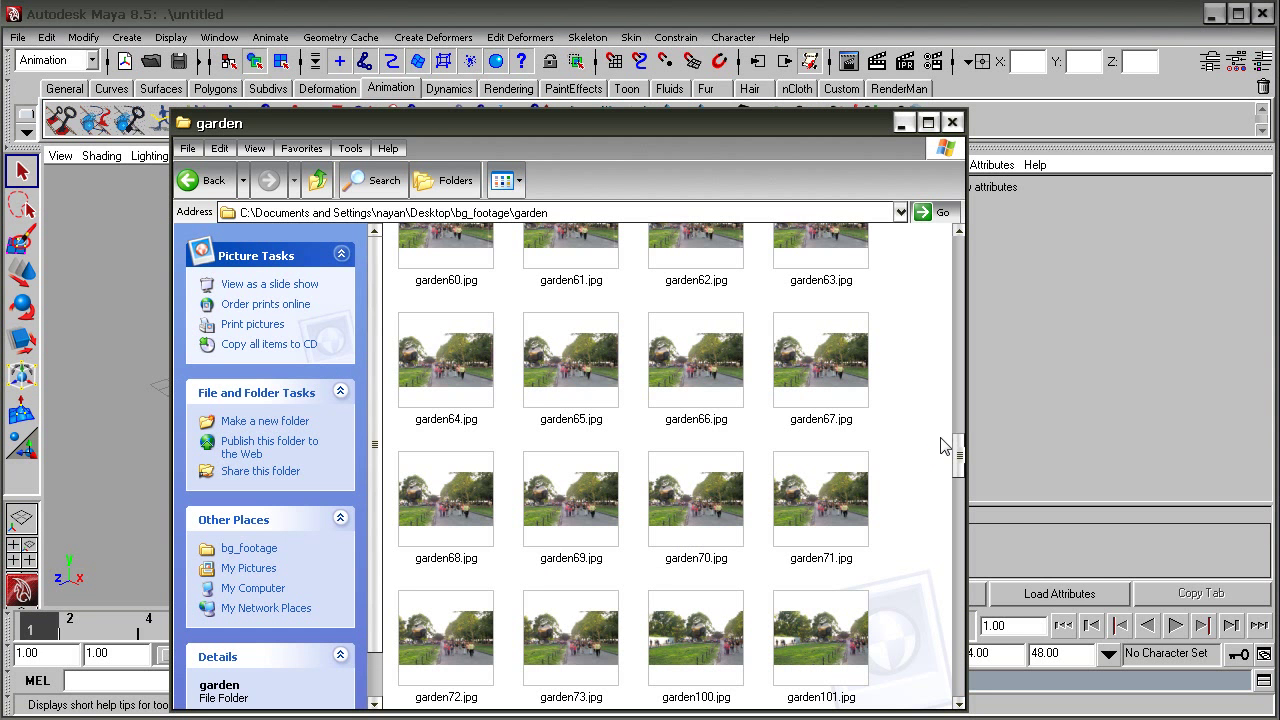
{"action": "left_click_drag", "start_coordinate": [957, 434], "coordinate": [958, 260]}
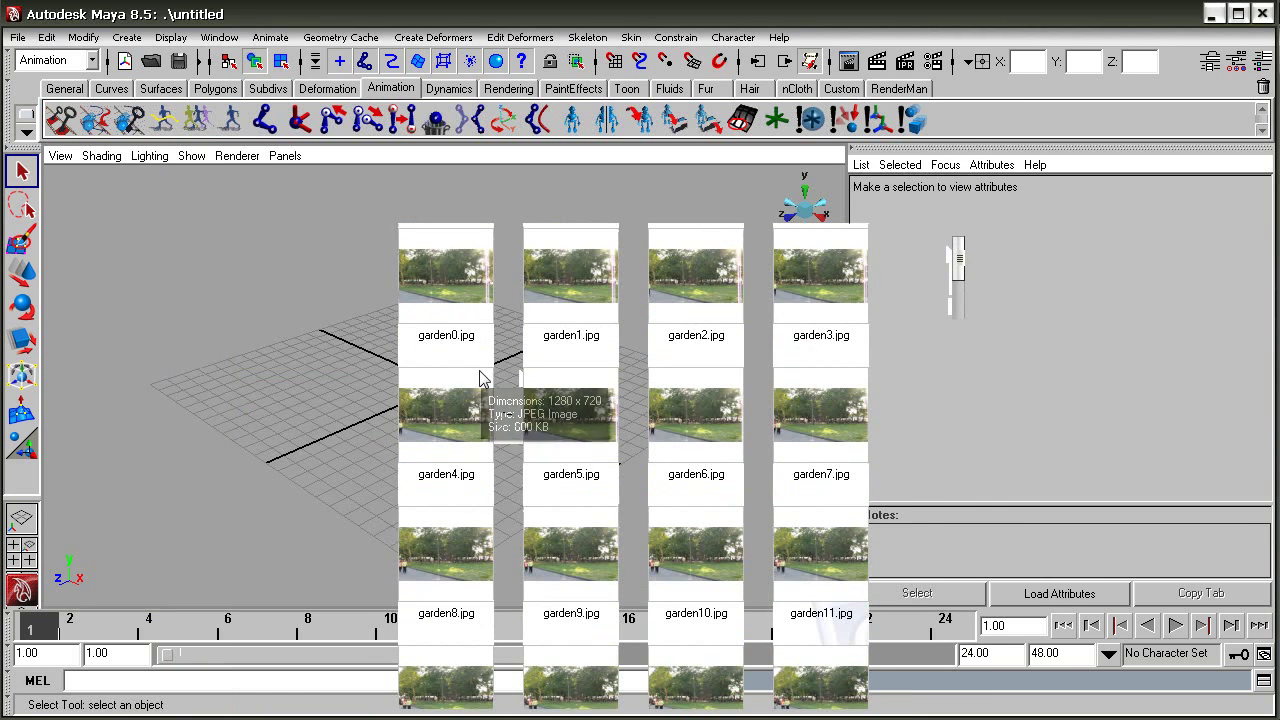
{"action": "left_click", "coordinate": [454, 340]}
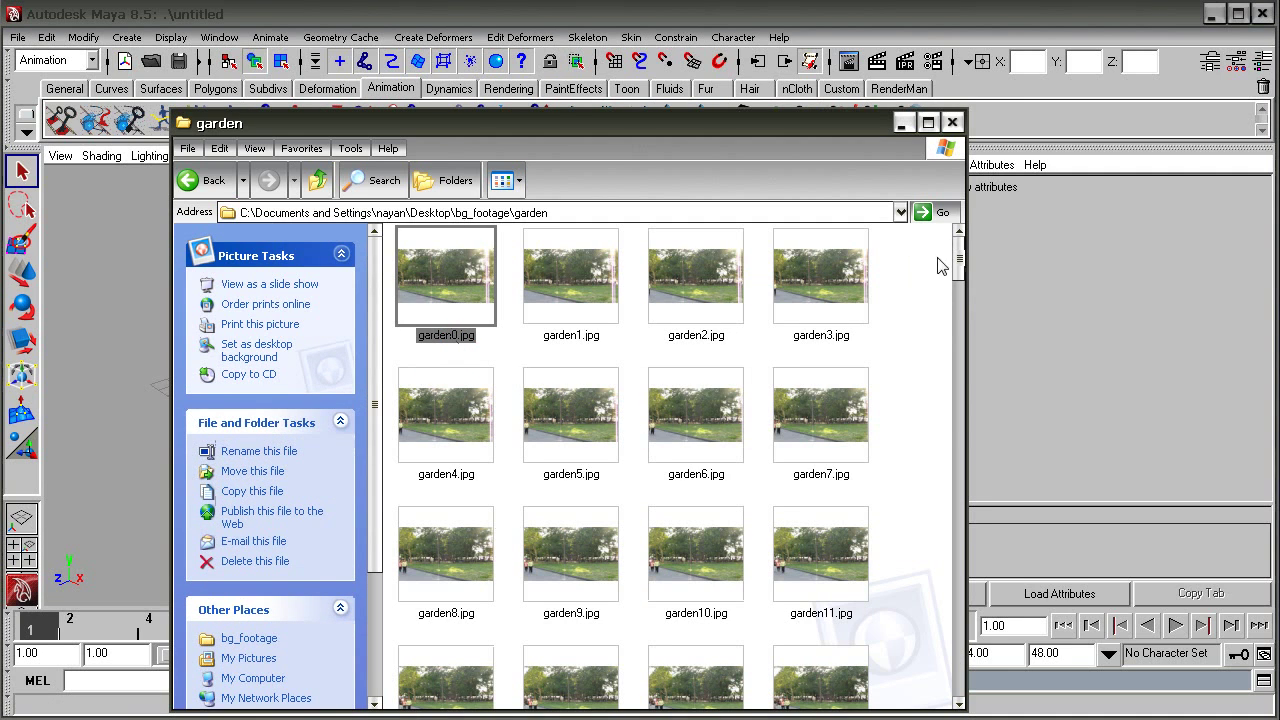
{"action": "left_click_drag", "start_coordinate": [958, 258], "coordinate": [955, 690]}
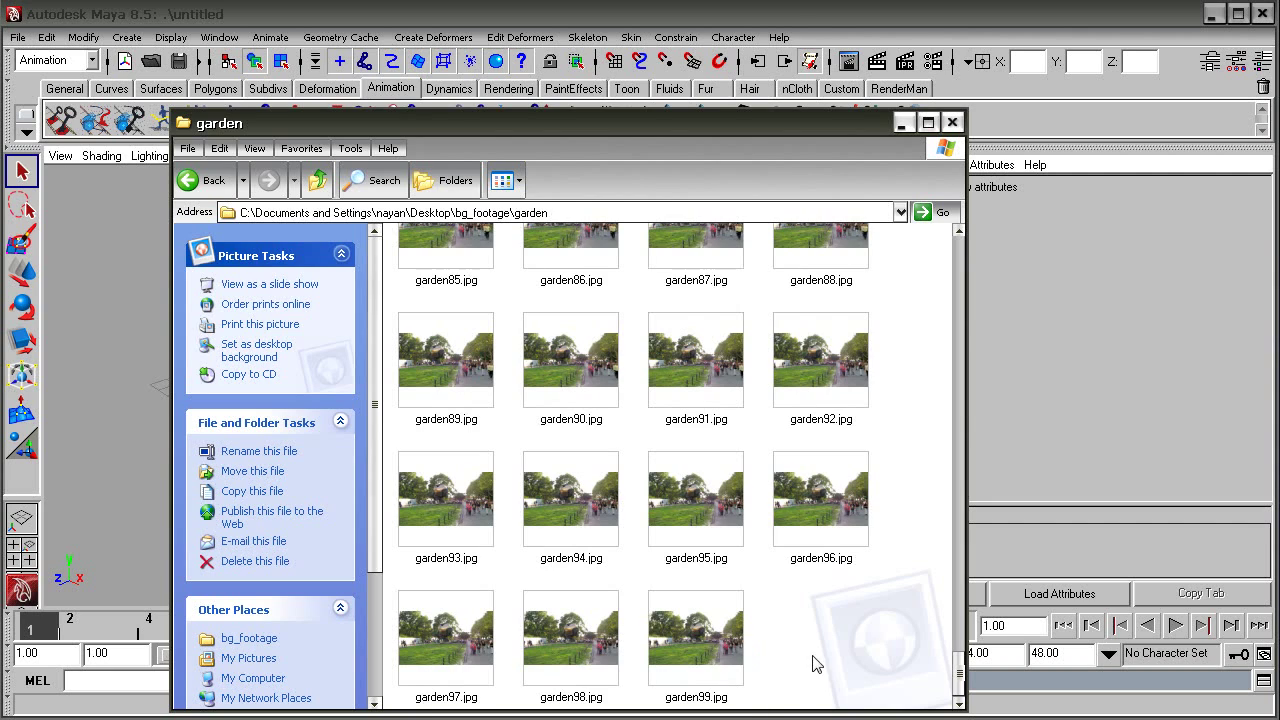
{"action": "scroll", "coordinate": [830, 663], "scroll_direction": "up", "scroll_amount": 4}
{"action": "scroll", "coordinate": [843, 663], "scroll_direction": "up", "scroll_amount": 4}
{"action": "scroll", "coordinate": [843, 663], "scroll_direction": "up", "scroll_amount": 4}
{"action": "scroll", "coordinate": [835, 600], "scroll_direction": "up", "scroll_amount": 4}
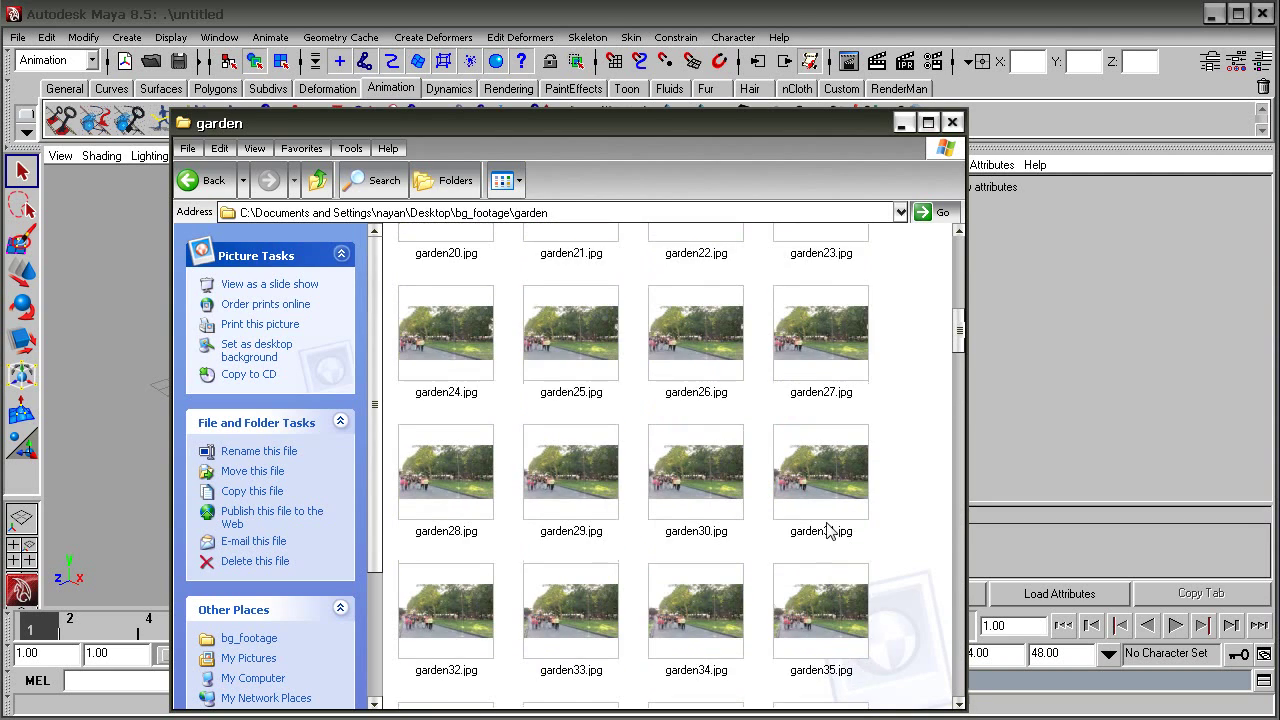
{"action": "scroll", "coordinate": [830, 548], "scroll_direction": "up", "scroll_amount": 5}
{"action": "left_click", "coordinate": [920, 350]}
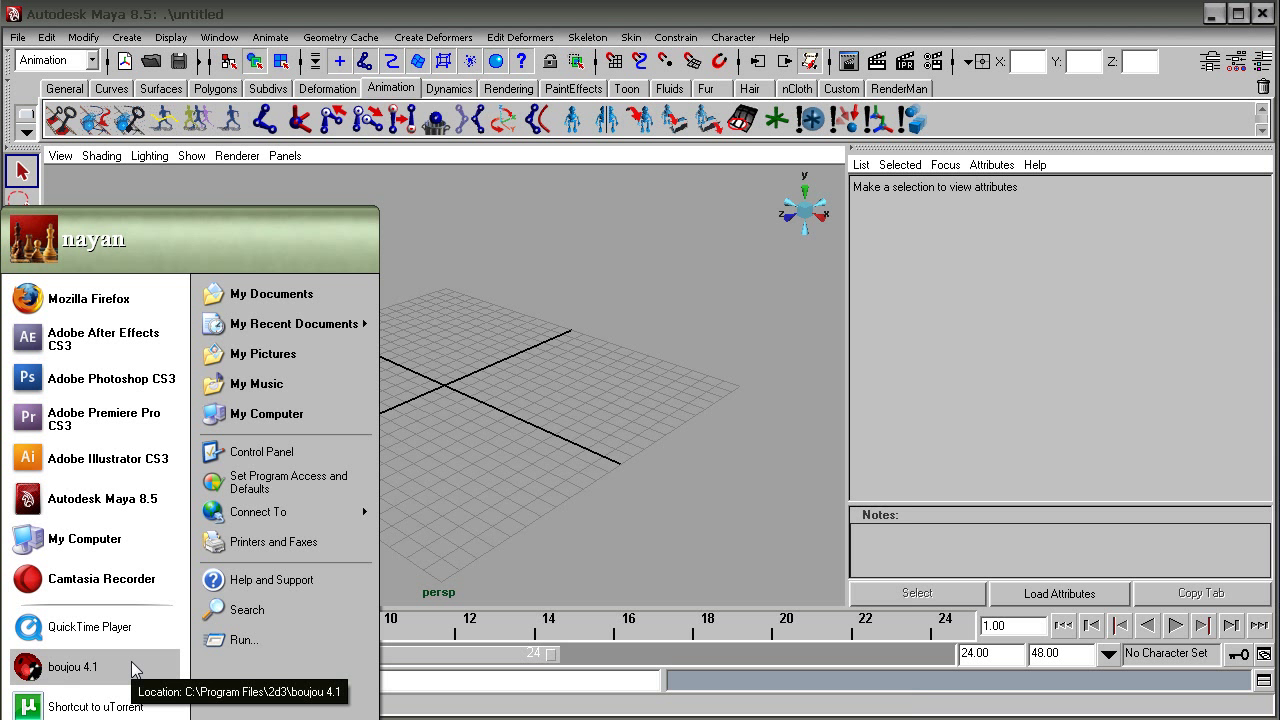
{"action": "left_click", "coordinate": [131, 660]}
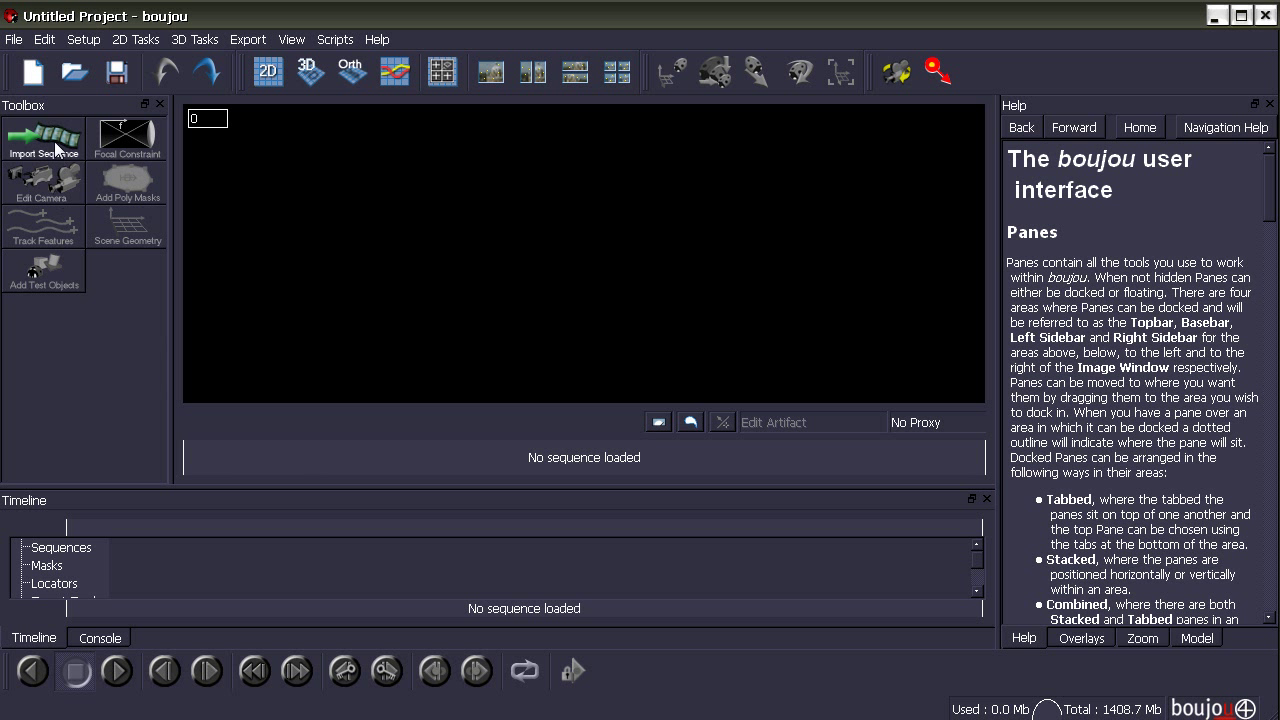
- Import the sequence from Desktop/bg_footage/garden/garden0.jpg, keeping frames 0–142
{"action": "left_click", "coordinate": [79, 39]}
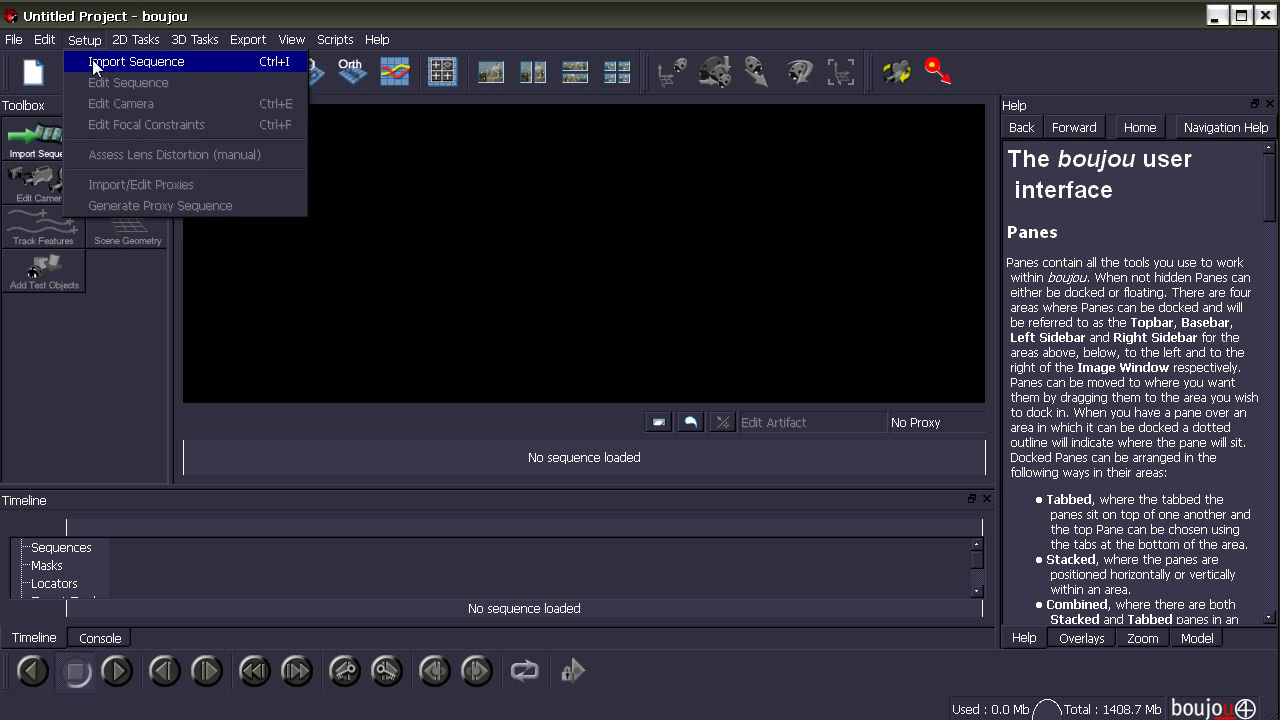
{"action": "left_click", "coordinate": [247, 283]}
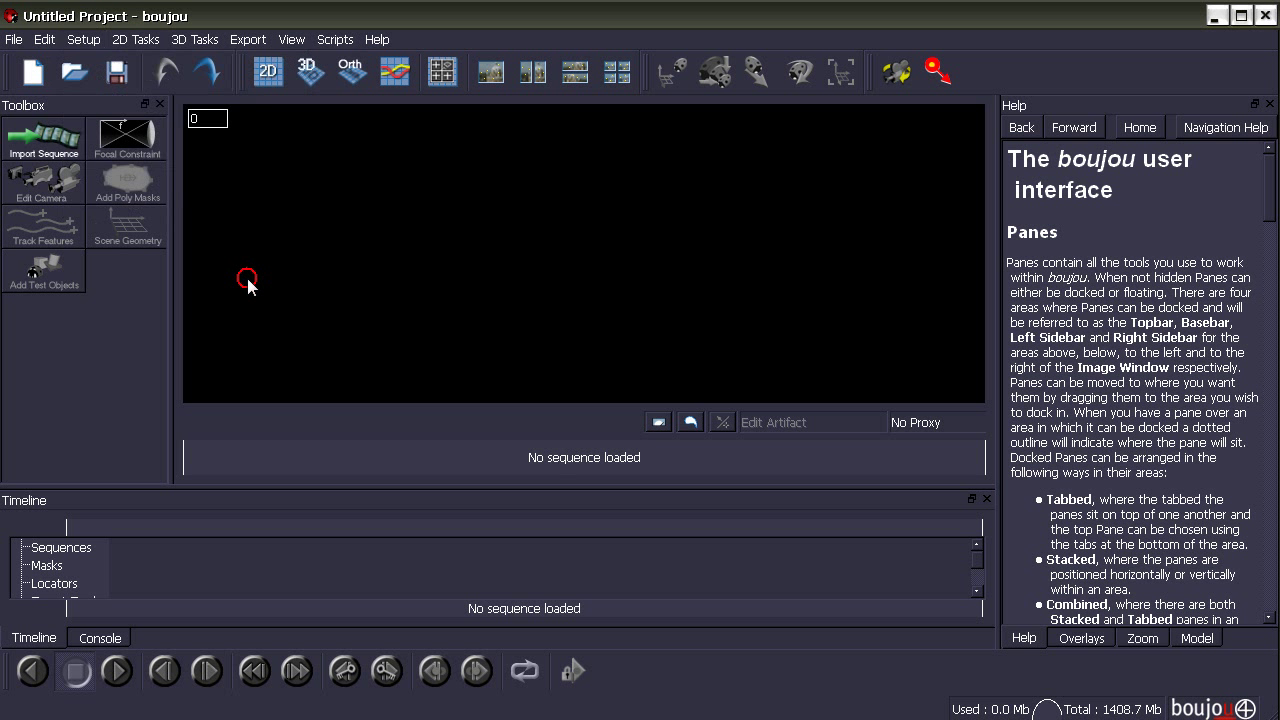
{"action": "left_click", "coordinate": [40, 141]}
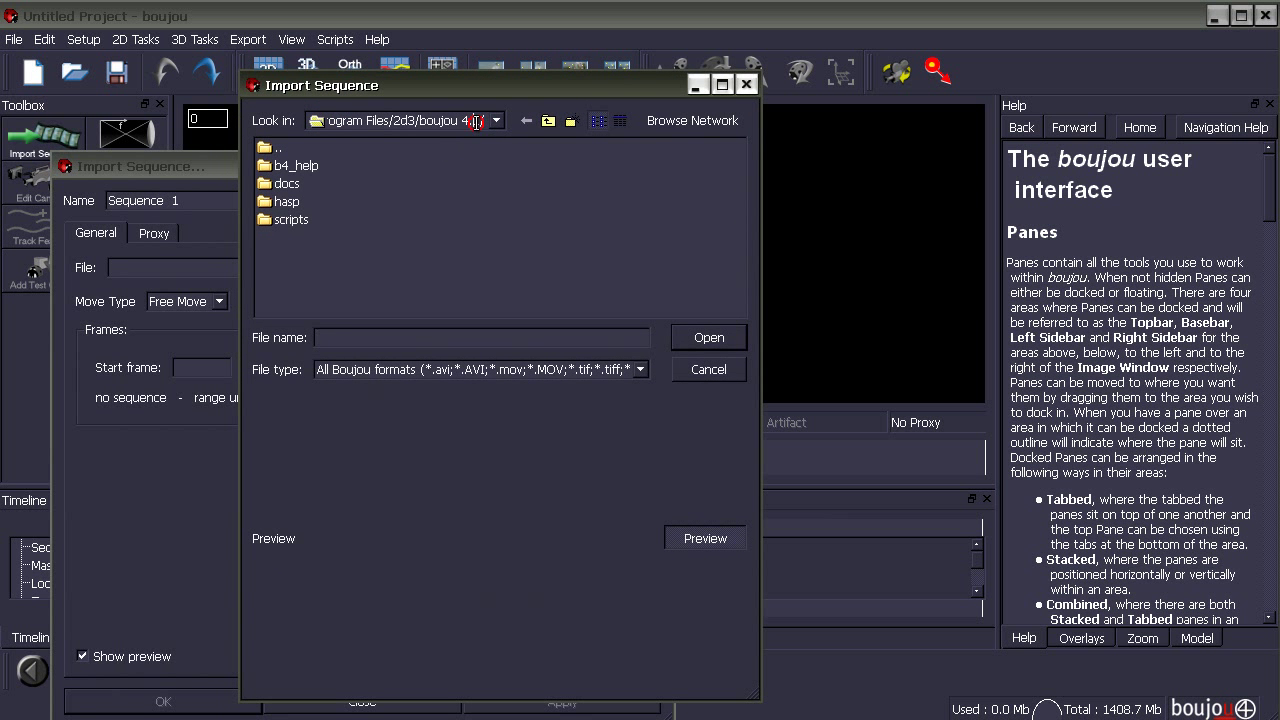
{"action": "left_click", "coordinate": [495, 120]}
{"action": "left_click", "coordinate": [380, 226]}
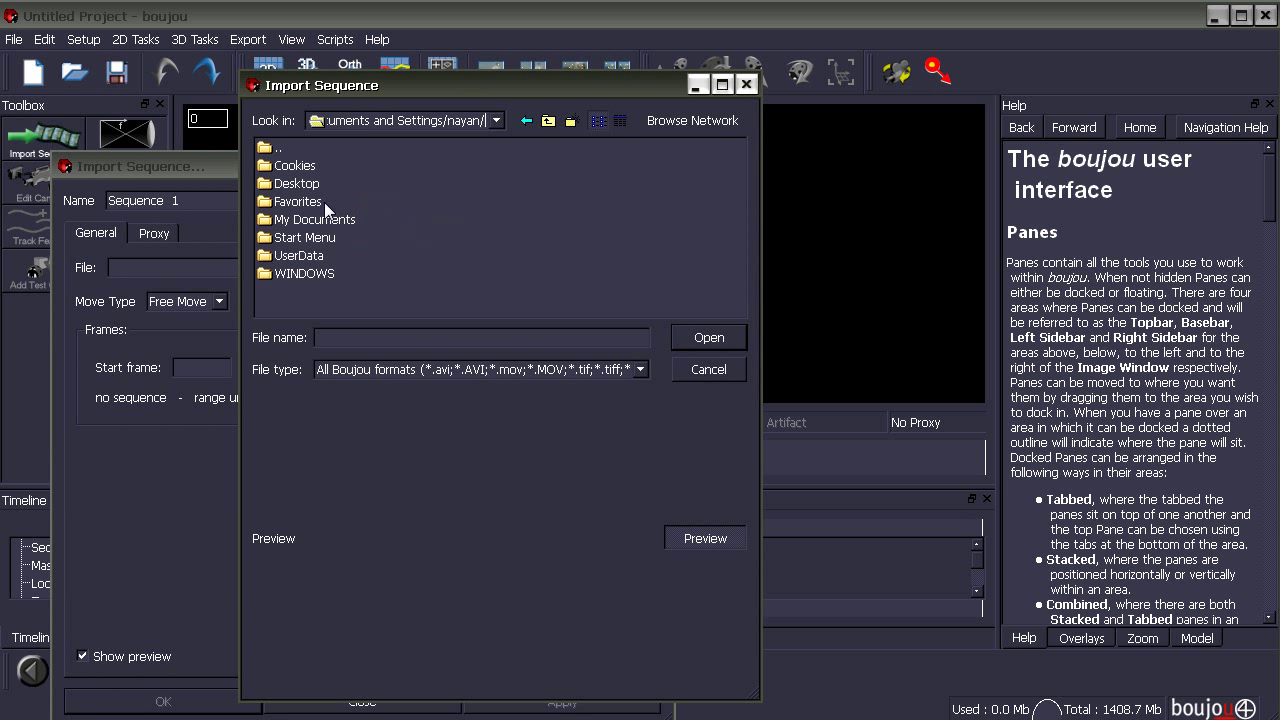
{"action": "left_click", "coordinate": [292, 183]}
{"action": "double_click", "coordinate": [297, 185]}
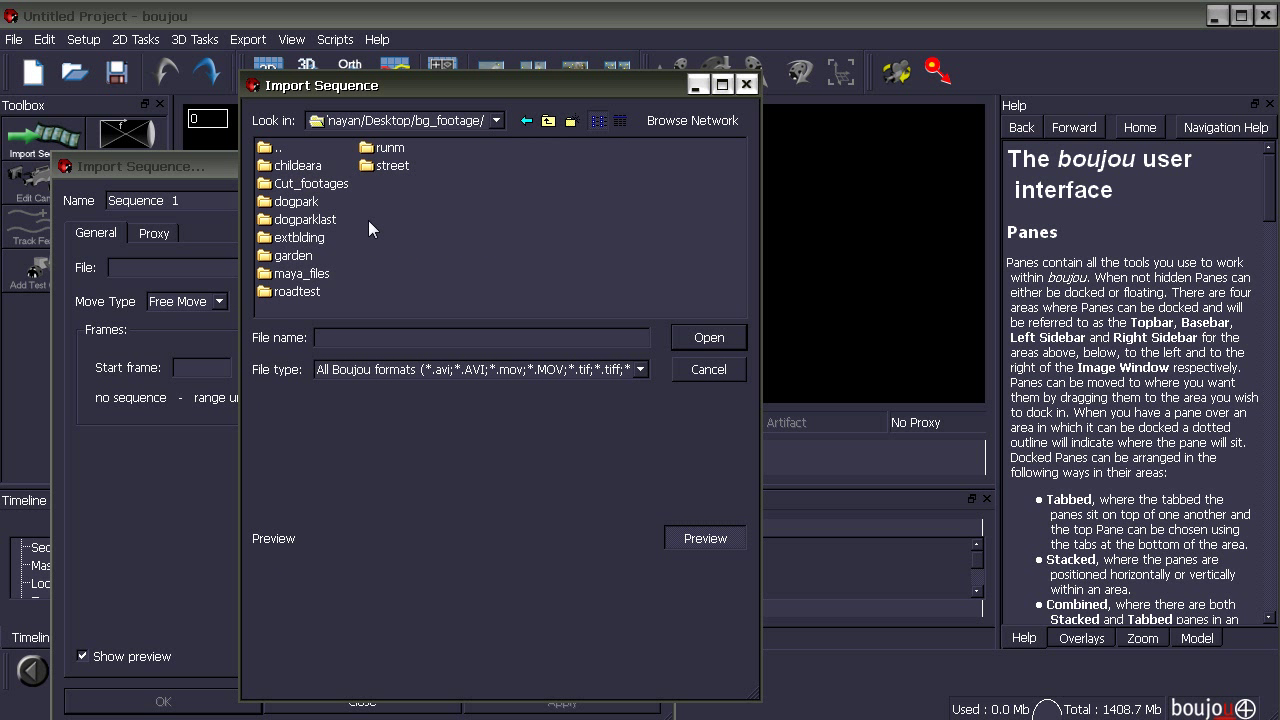
{"action": "double_click", "coordinate": [296, 258]}
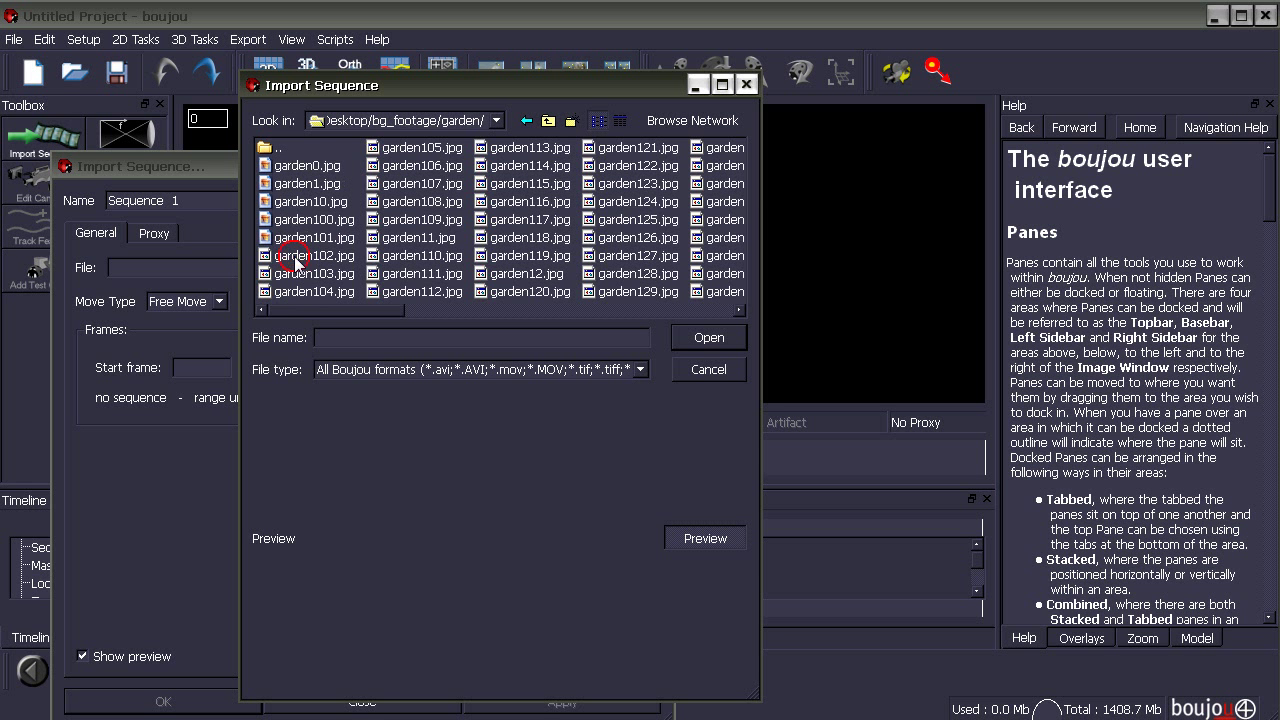
{"action": "left_click", "coordinate": [287, 166]}
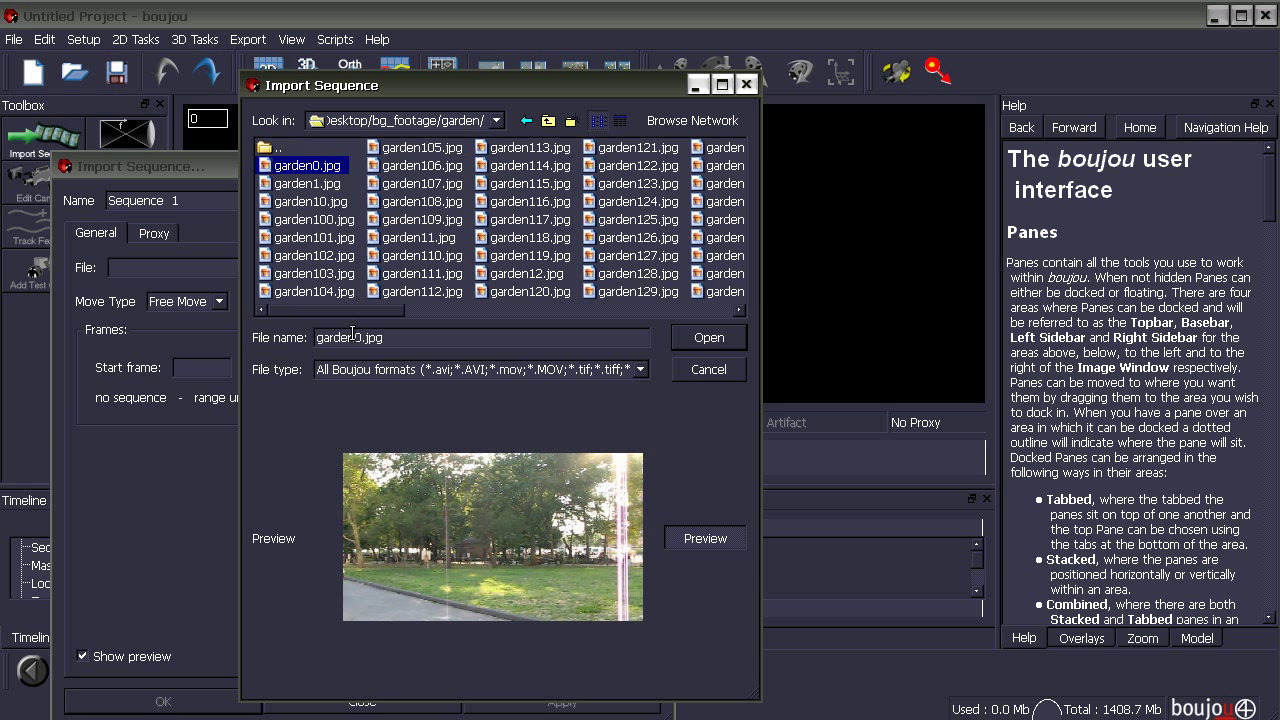
{"action": "left_click_drag", "start_coordinate": [340, 310], "coordinate": [703, 312]}
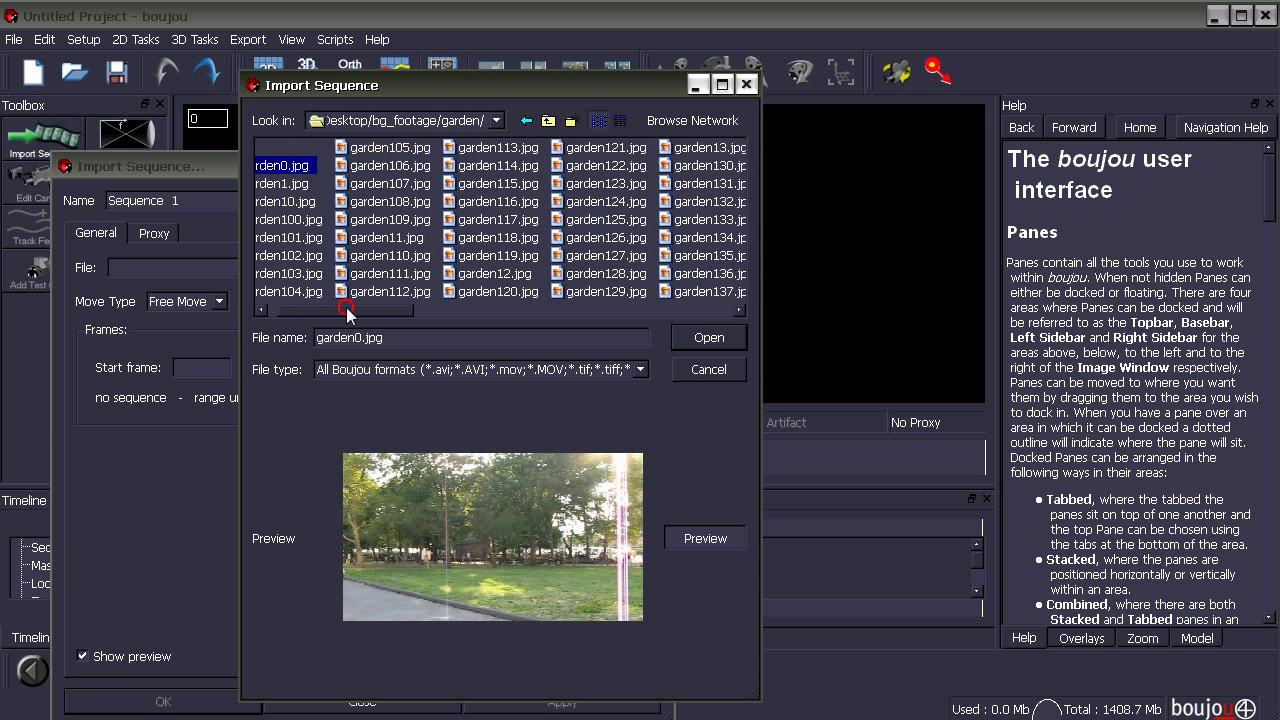
{"action": "left_click", "coordinate": [697, 339]}
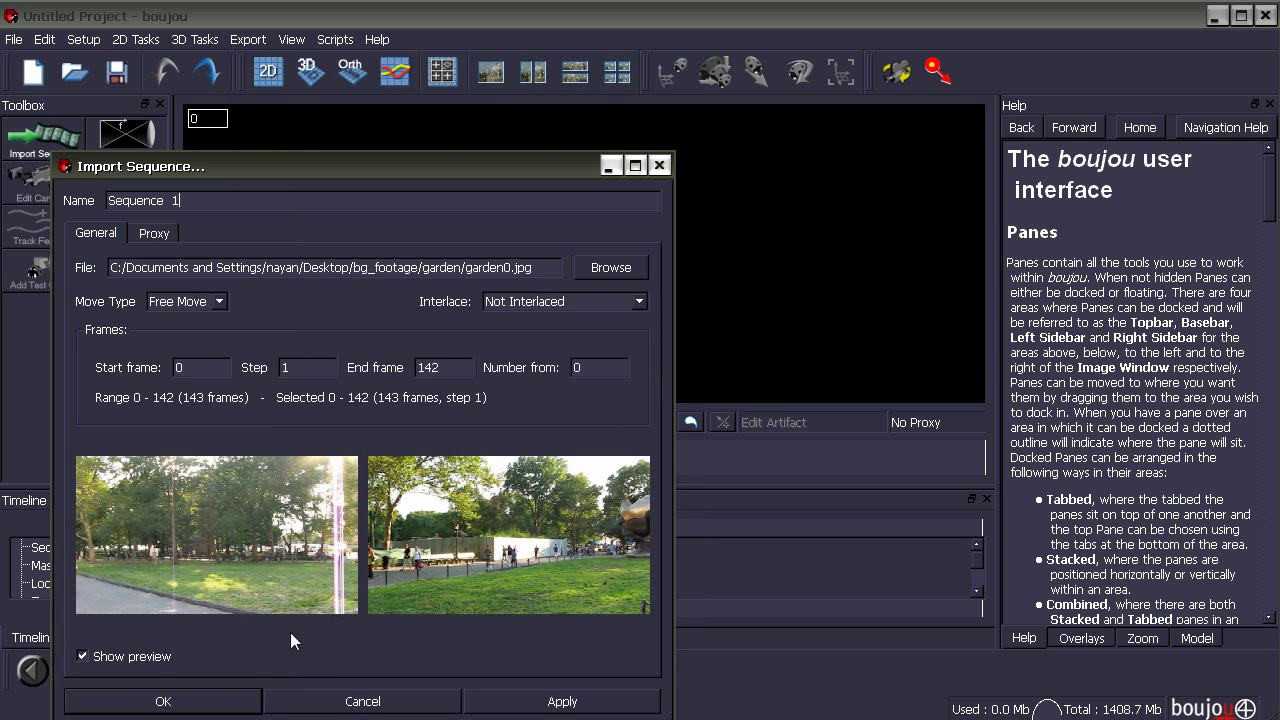
{"action": "left_click", "coordinate": [234, 690]}
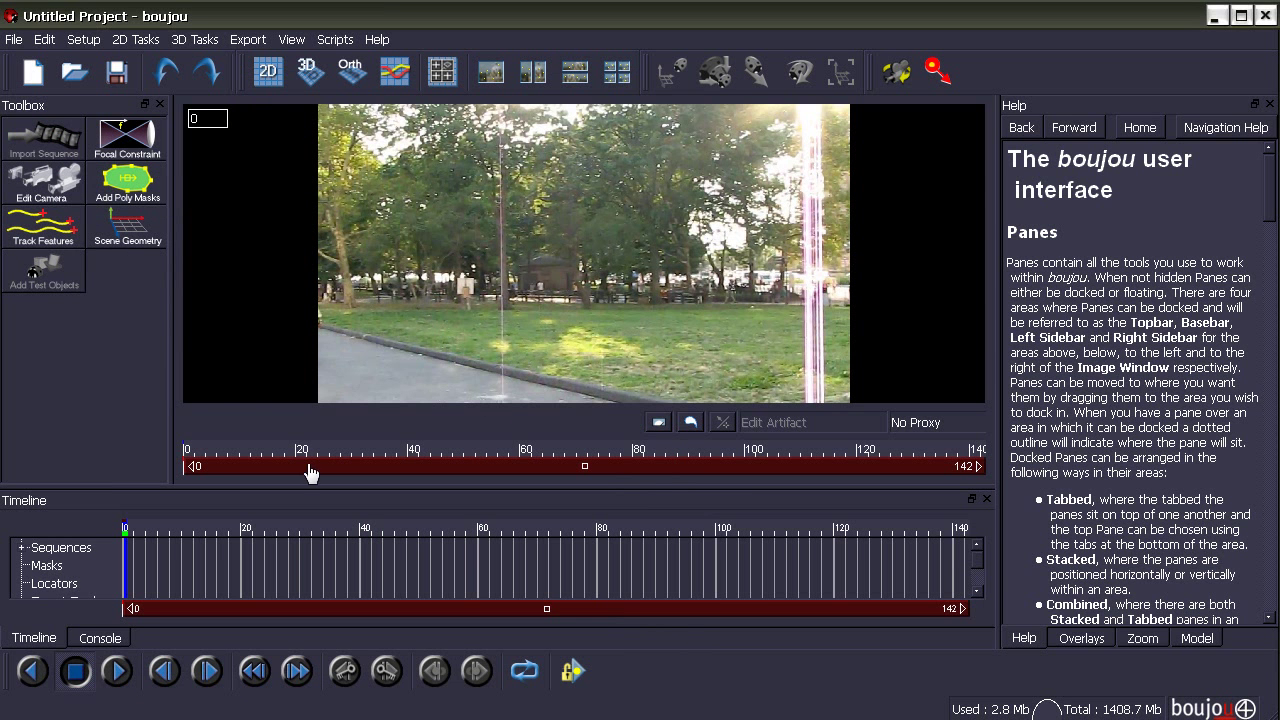
- Scrub the time slider across the whole garden timeline to cache frames, returning near frame 2
{"action": "mouse_move", "coordinate": [203, 453]}
{"action": "left_mouse_down"}
{"action": "mouse_move", "coordinate": [946, 460]}
{"action": "mouse_move", "coordinate": [195, 460]}
{"action": "left_mouse_up"}
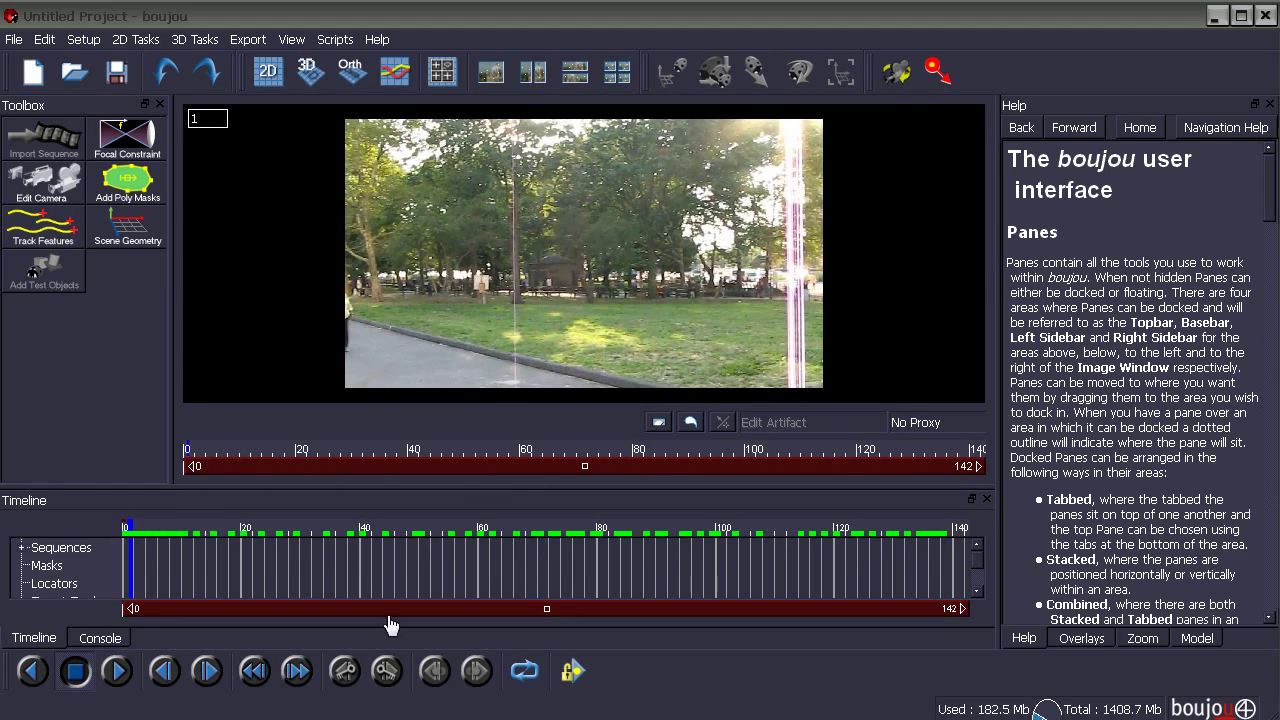
{"action": "left_click", "coordinate": [137, 517]}
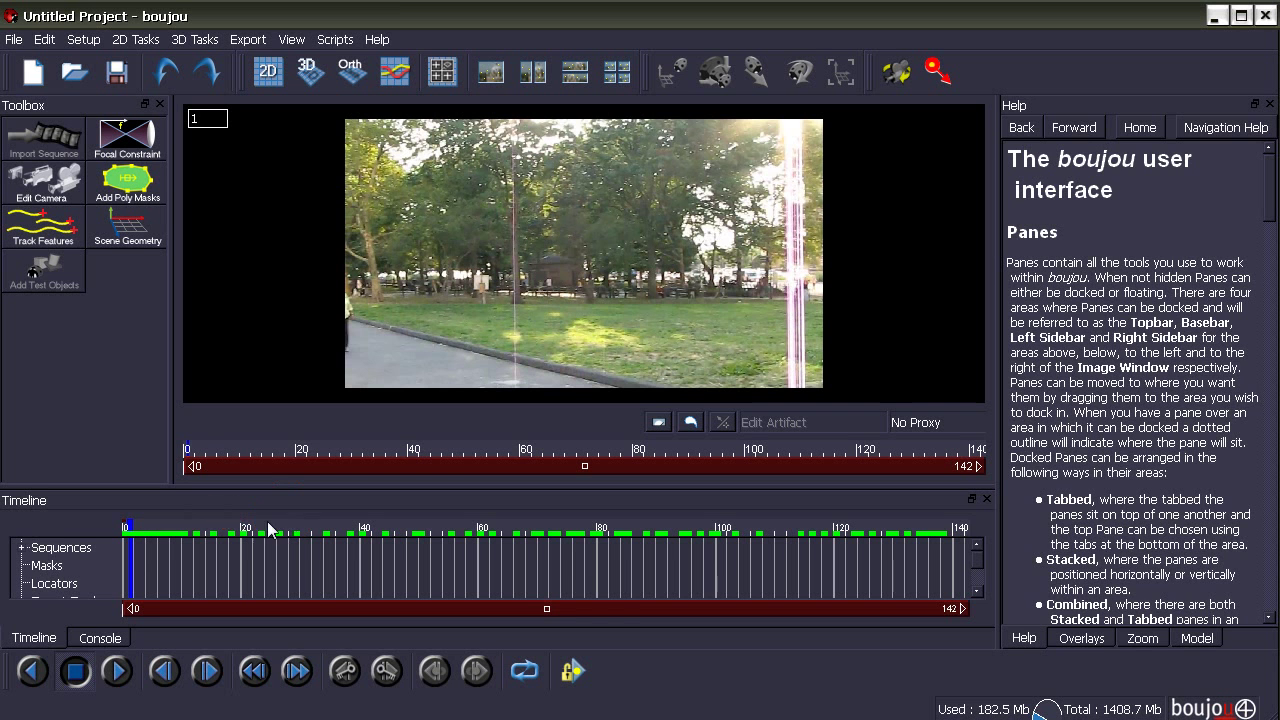
{"action": "mouse_move", "coordinate": [268, 530]}
{"action": "left_mouse_down"}
{"action": "mouse_move", "coordinate": [323, 530]}
{"action": "mouse_move", "coordinate": [137, 528]}
{"action": "left_mouse_up"}
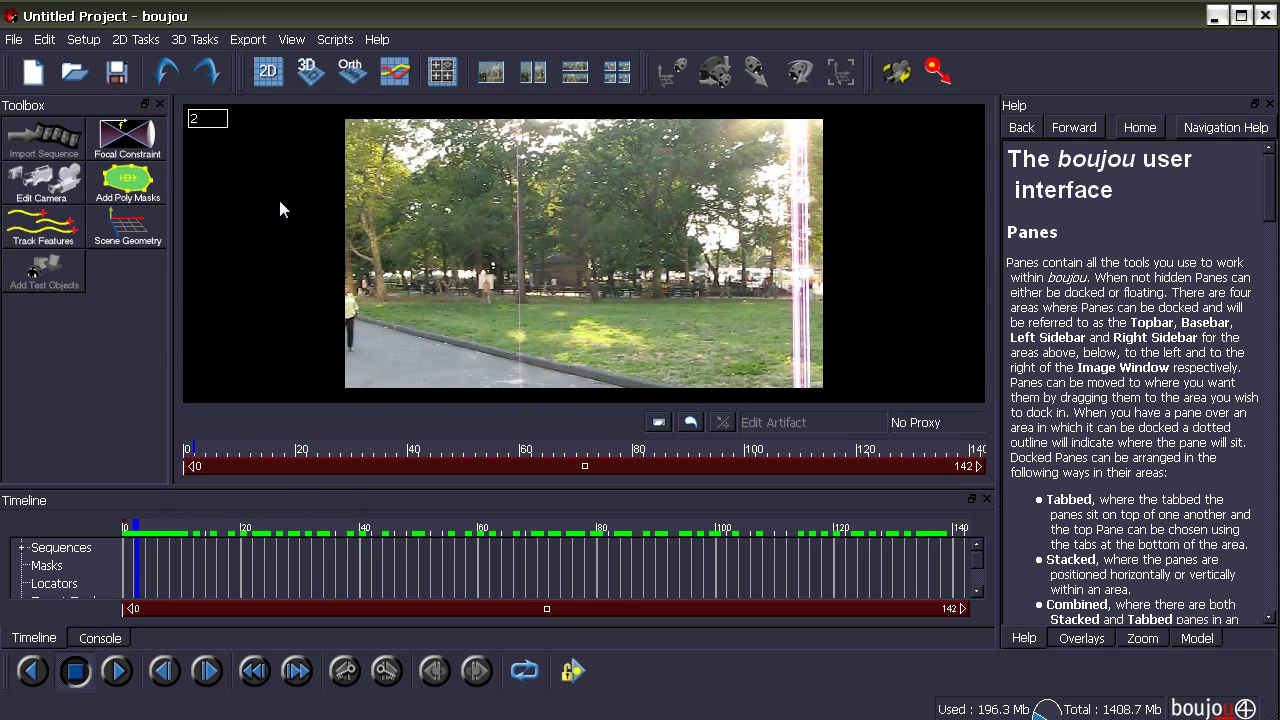
{"action": "left_click", "coordinate": [135, 39]}
- Run Track Features over all frames with the Advanced Sensitivity slider lowered
{"action": "left_click", "coordinate": [146, 80]}
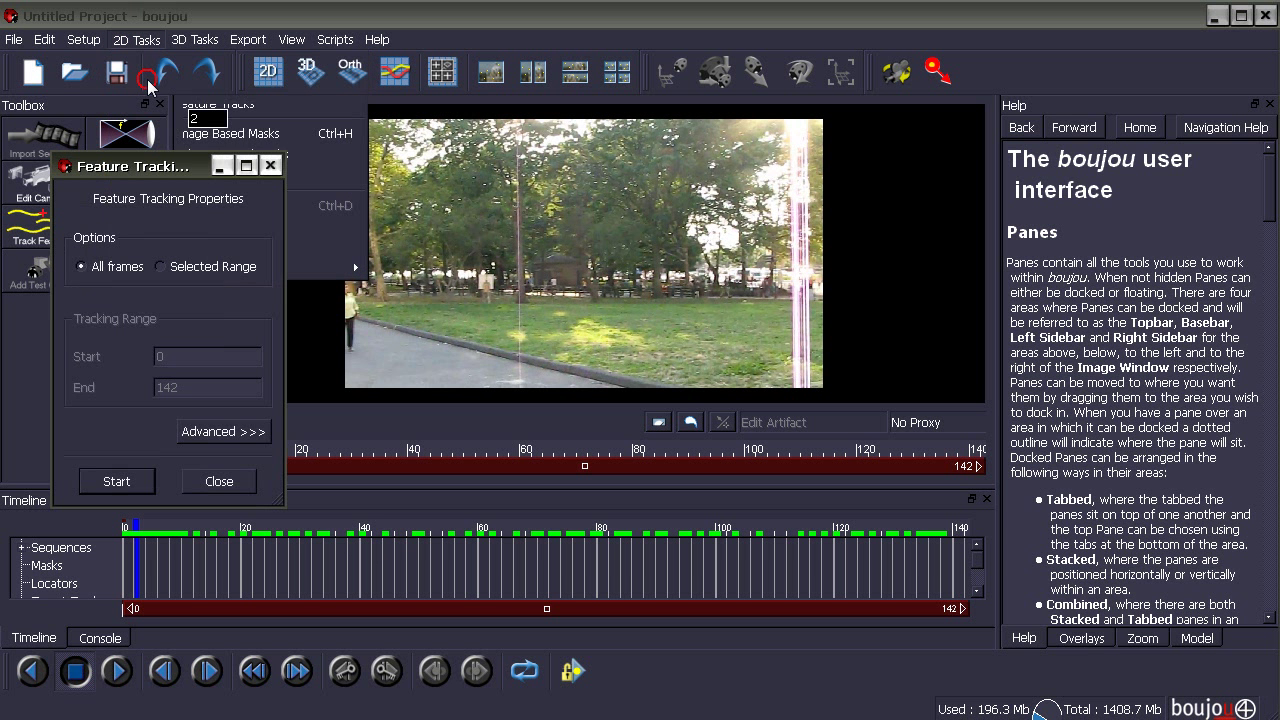
{"action": "left_click_drag", "start_coordinate": [176, 166], "coordinate": [275, 131]}
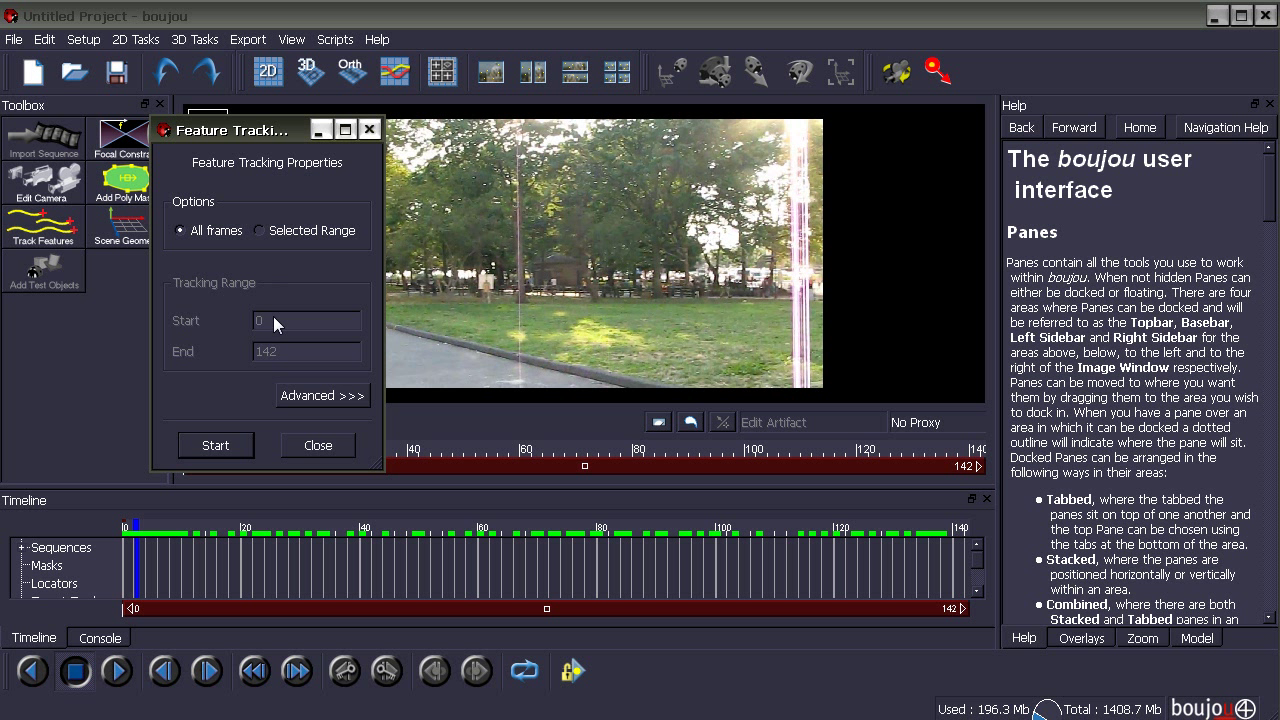
{"action": "left_click_drag", "start_coordinate": [258, 131], "coordinate": [220, 178]}
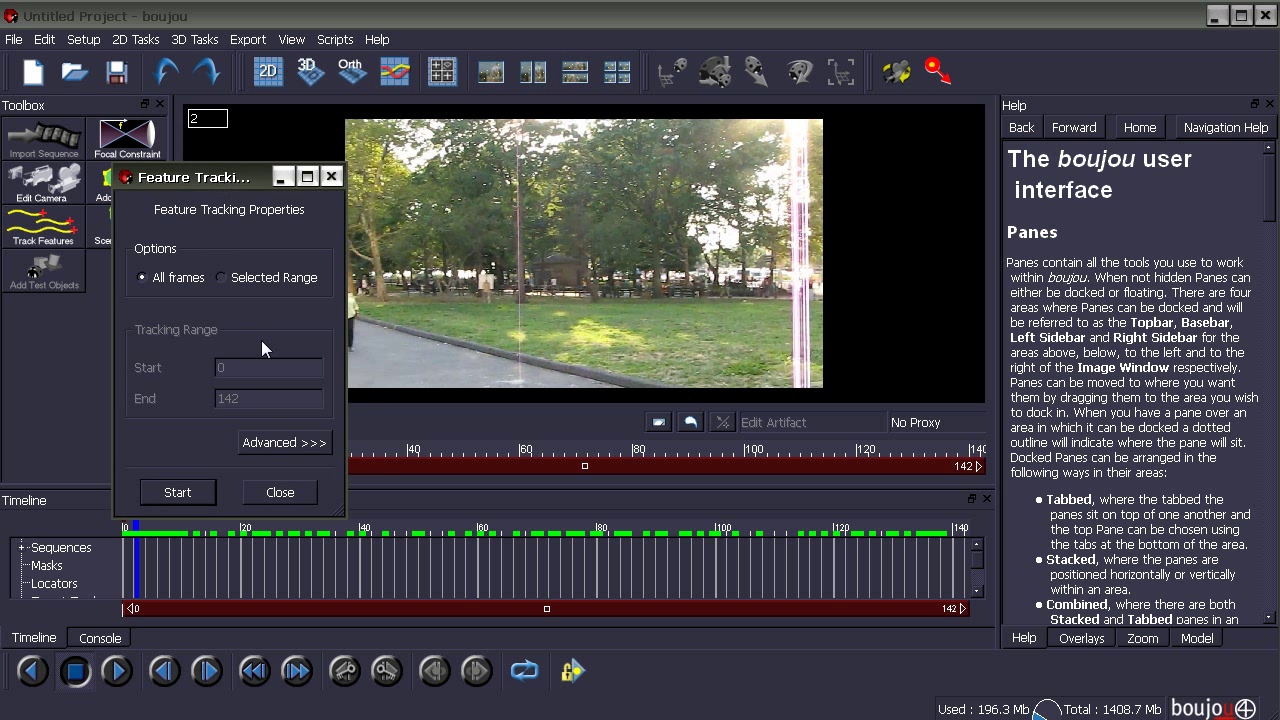
{"action": "left_click", "coordinate": [288, 445]}
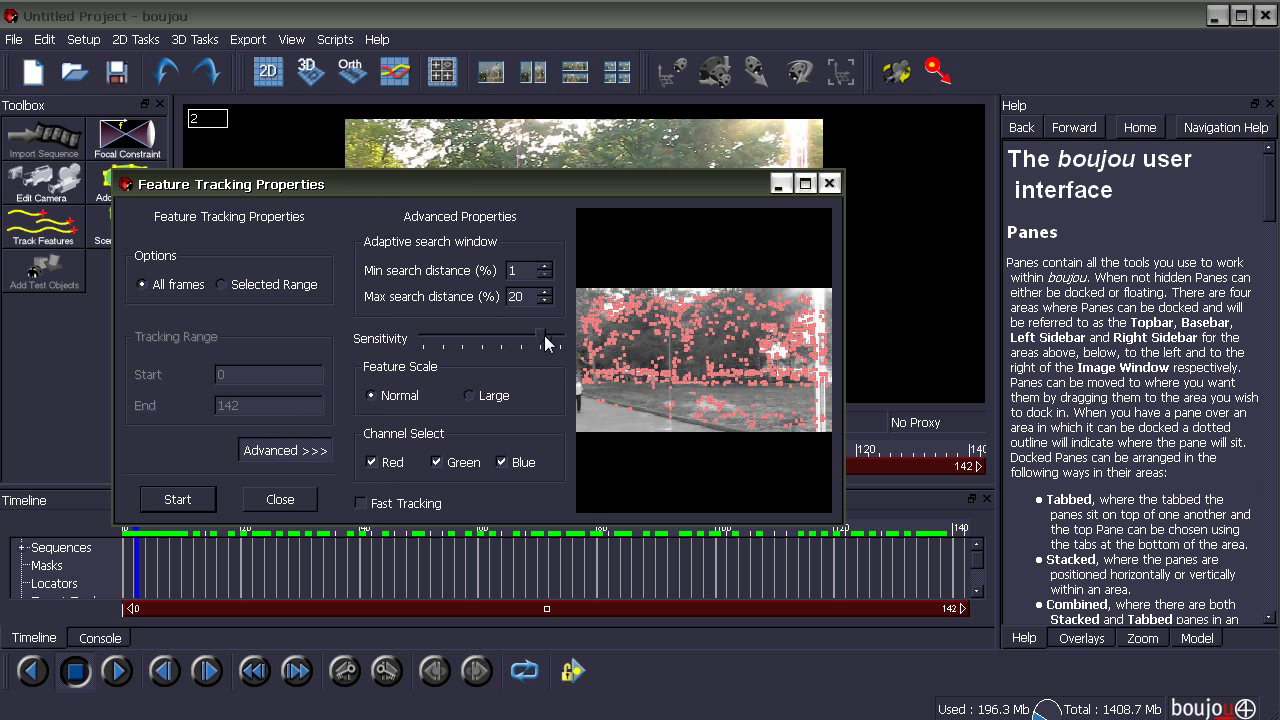
{"action": "left_click_drag", "start_coordinate": [551, 344], "coordinate": [542, 345]}
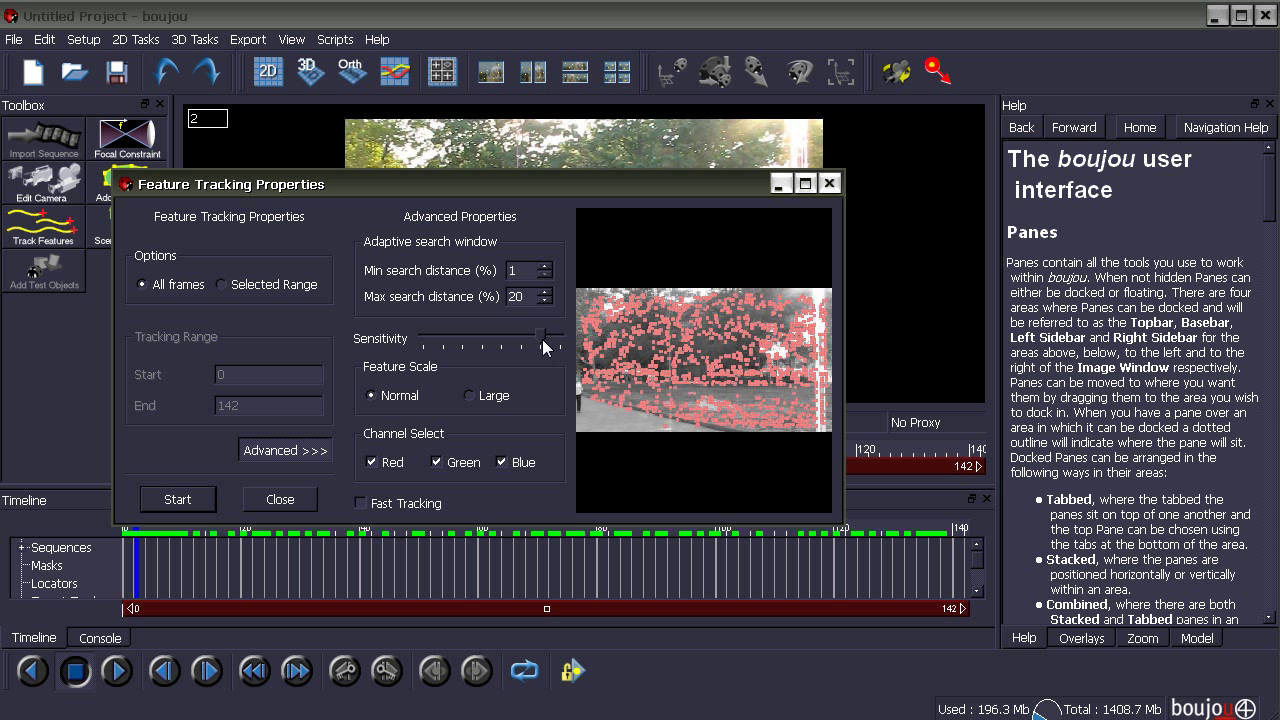
{"action": "left_click", "coordinate": [492, 341]}
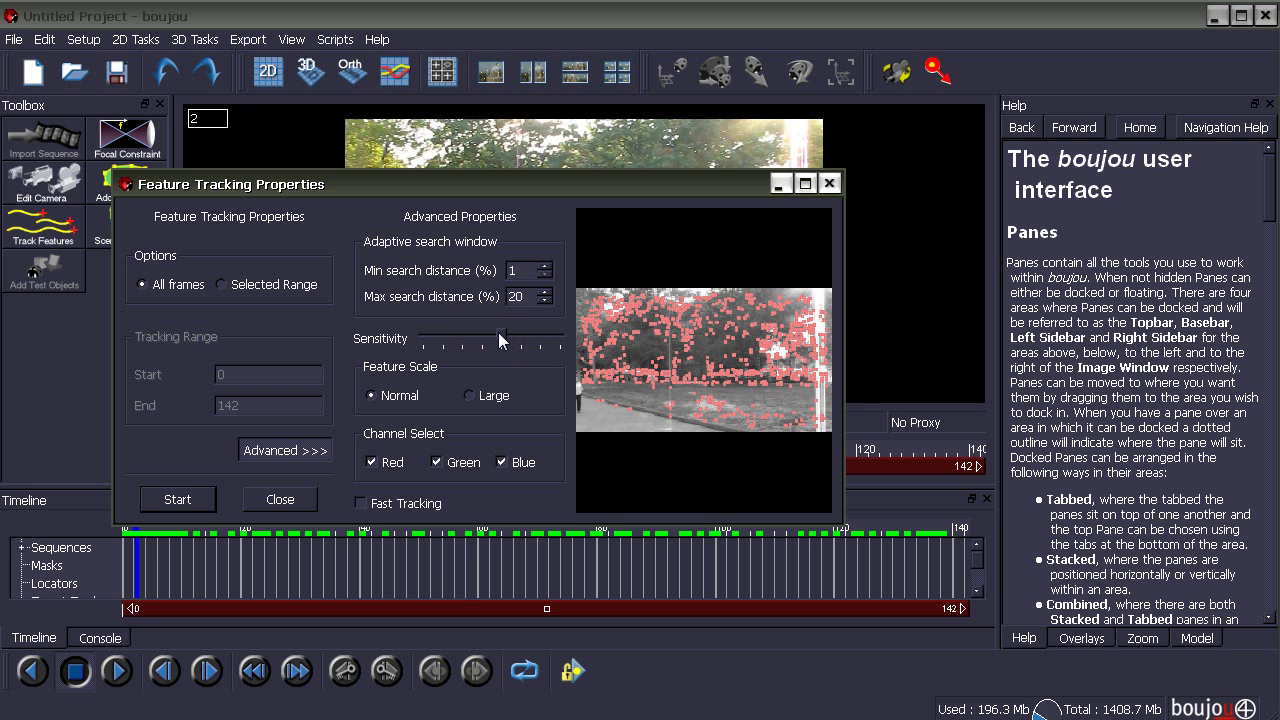
{"action": "left_click", "coordinate": [201, 500]}
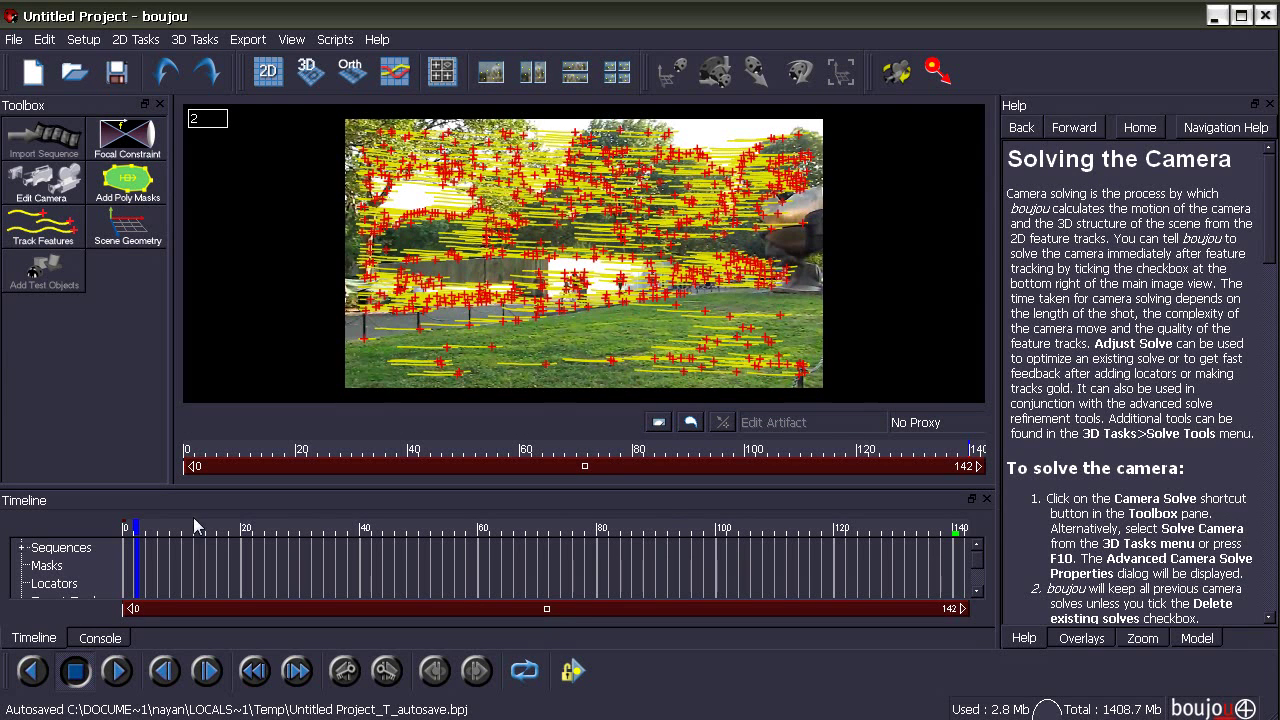
- Scrub the time slider through the tracked footage, inspecting tracks around frames 21–63
{"action": "mouse_move", "coordinate": [197, 455]}
{"action": "left_mouse_down"}
{"action": "mouse_move", "coordinate": [912, 462]}
{"action": "mouse_move", "coordinate": [221, 456]}
{"action": "left_mouse_up"}
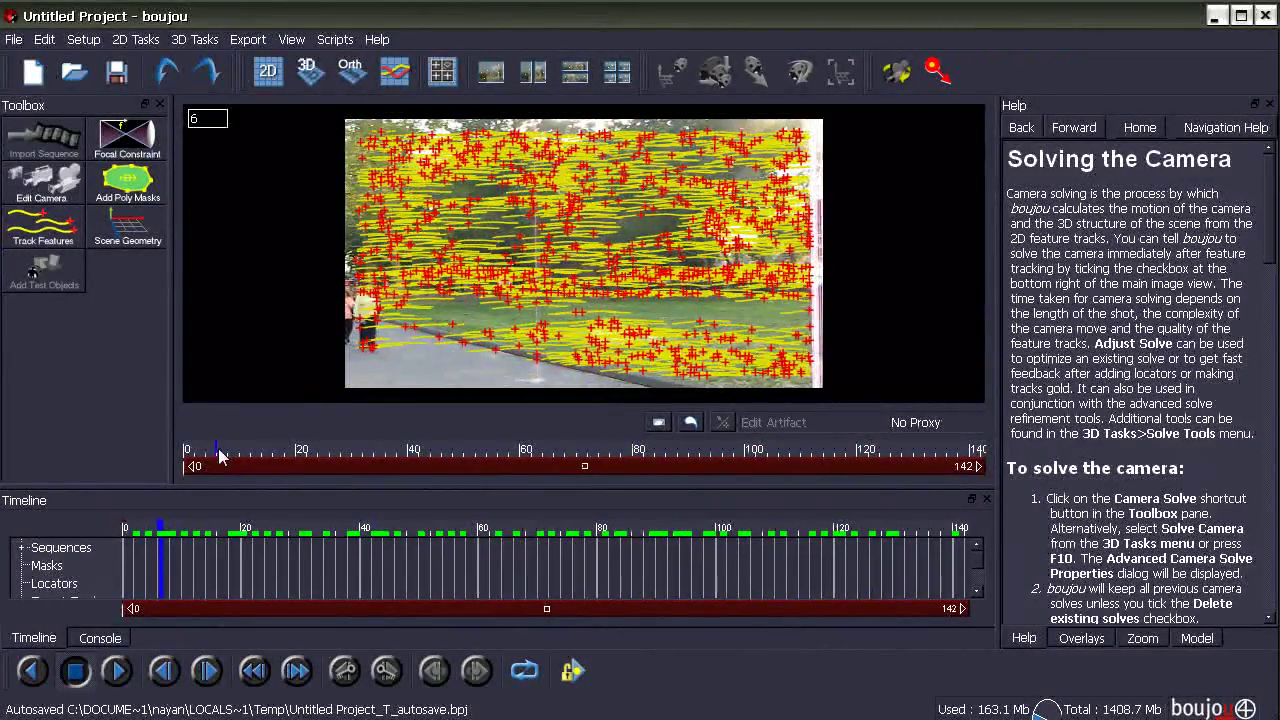
{"action": "mouse_move", "coordinate": [221, 456]}
{"action": "left_mouse_down"}
{"action": "mouse_move", "coordinate": [908, 458]}
{"action": "mouse_move", "coordinate": [237, 466]}
{"action": "left_mouse_up"}
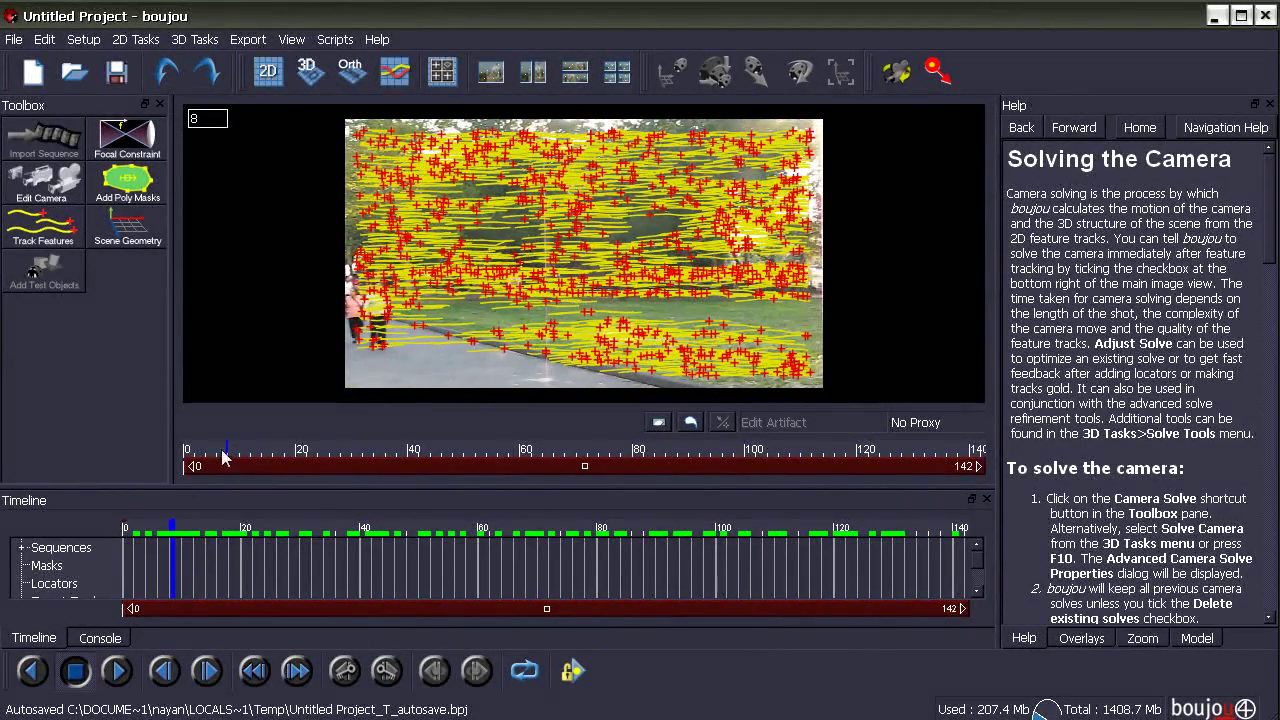
{"action": "left_click_drag", "start_coordinate": [223, 456], "coordinate": [301, 456]}
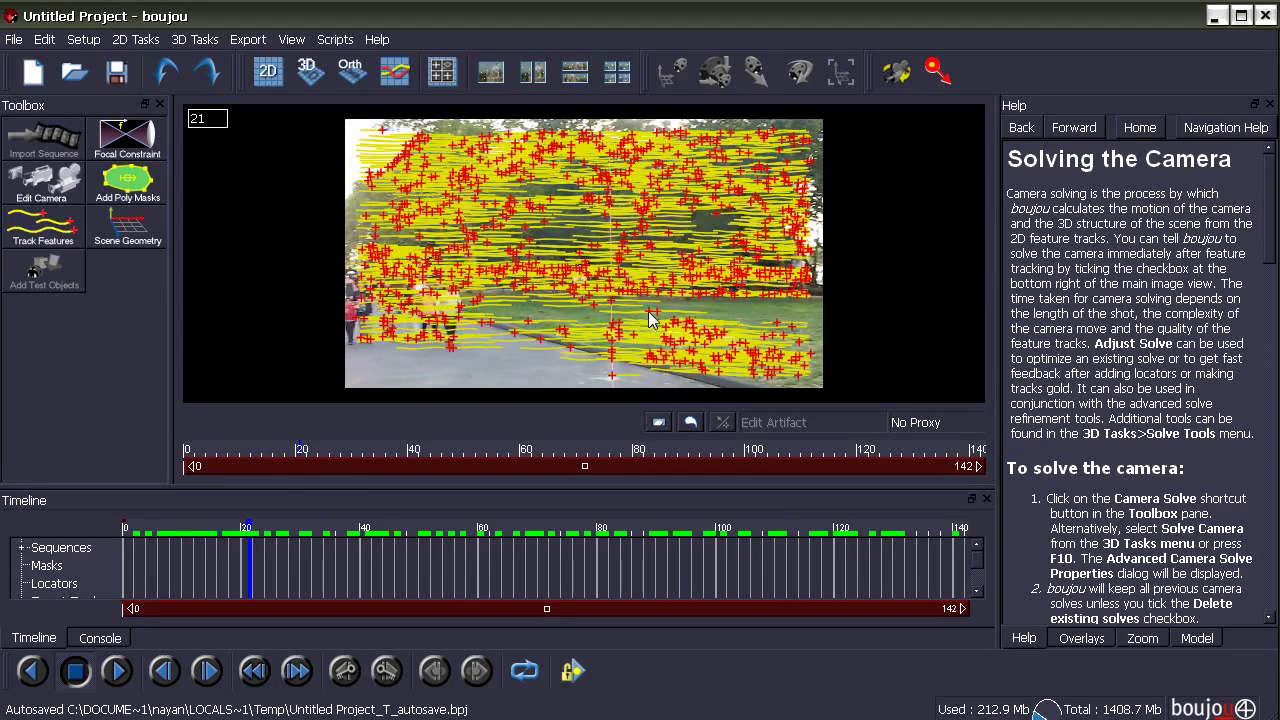
{"action": "mouse_move", "coordinate": [305, 458]}
{"action": "left_mouse_down"}
{"action": "mouse_move", "coordinate": [427, 458]}
{"action": "mouse_move", "coordinate": [245, 458]}
{"action": "left_mouse_up"}
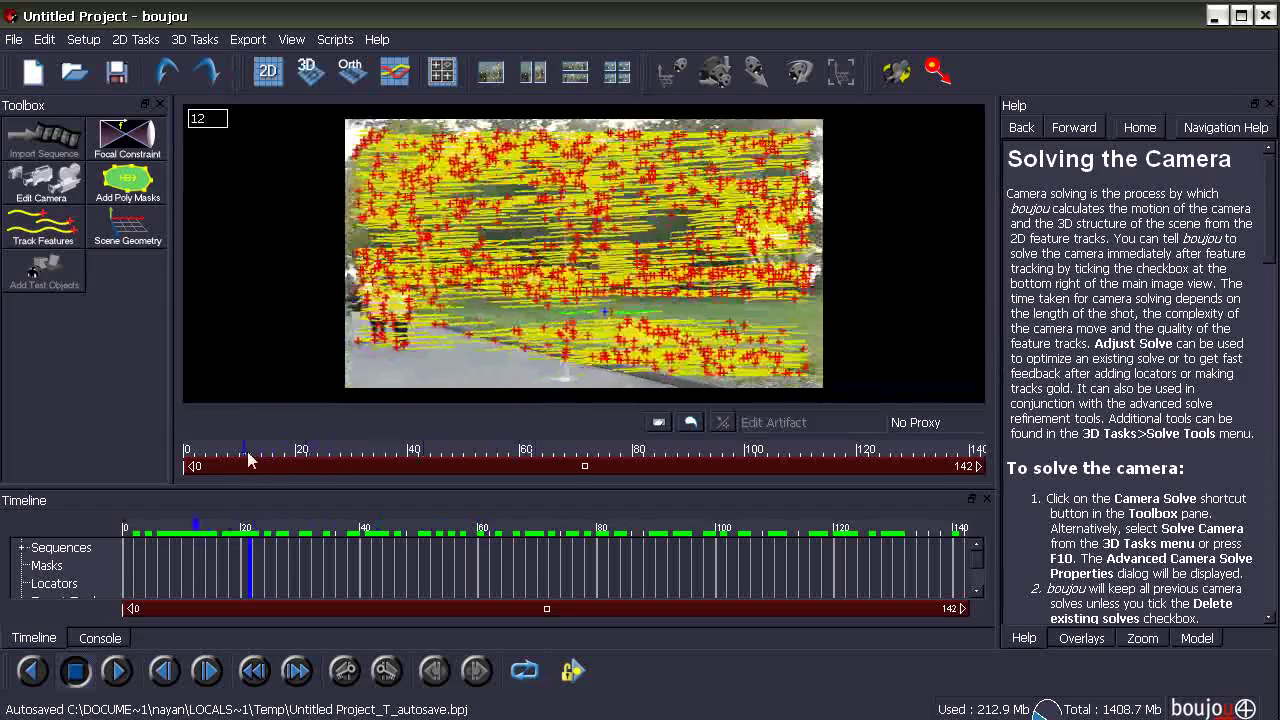
- Mark two selected ground feature tracks as Gold via the right-click menu
{"action": "right_click", "coordinate": [600, 315]}
{"action": "left_click", "coordinate": [634, 377]}
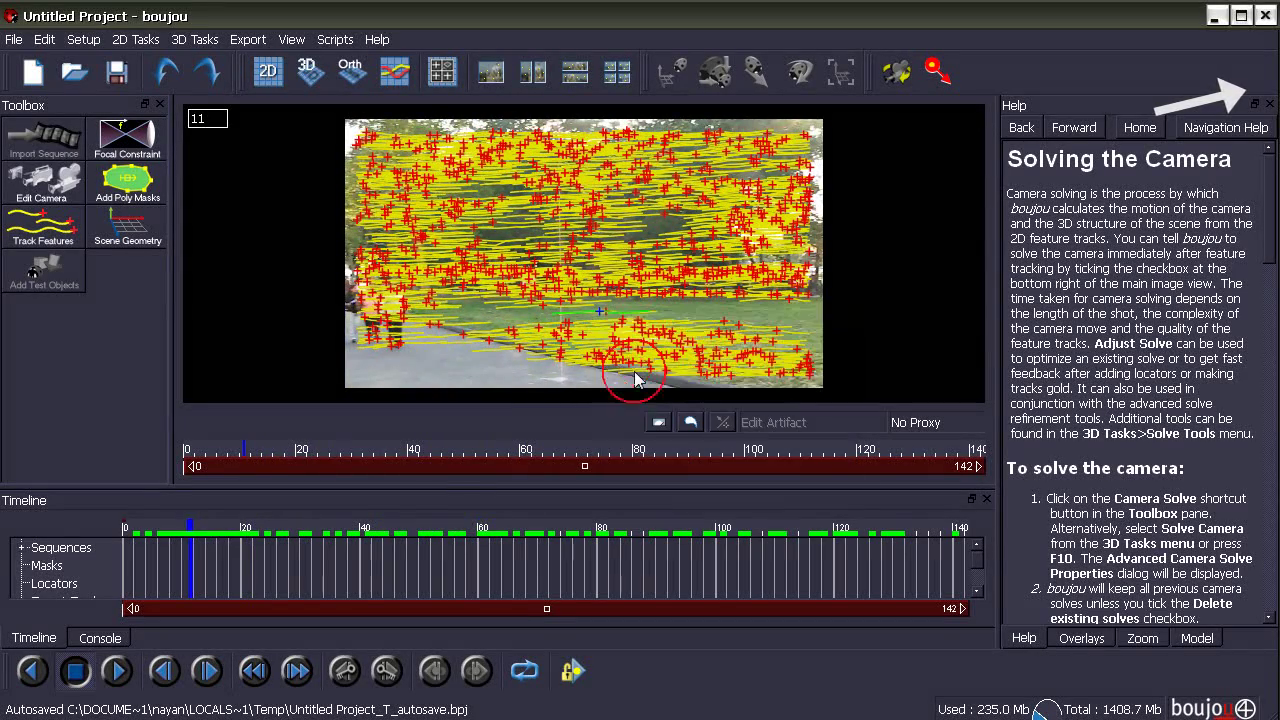
{"action": "left_click_drag", "start_coordinate": [326, 453], "coordinate": [725, 457]}
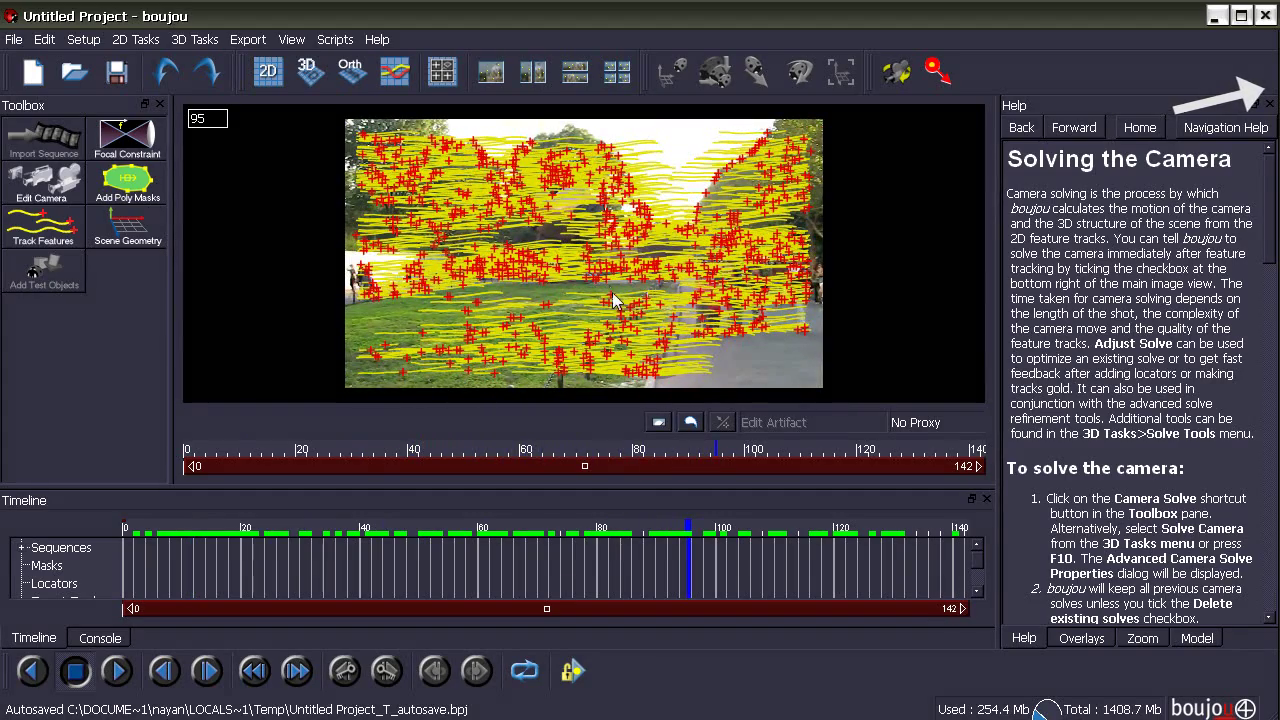
{"action": "left_click", "coordinate": [612, 294]}
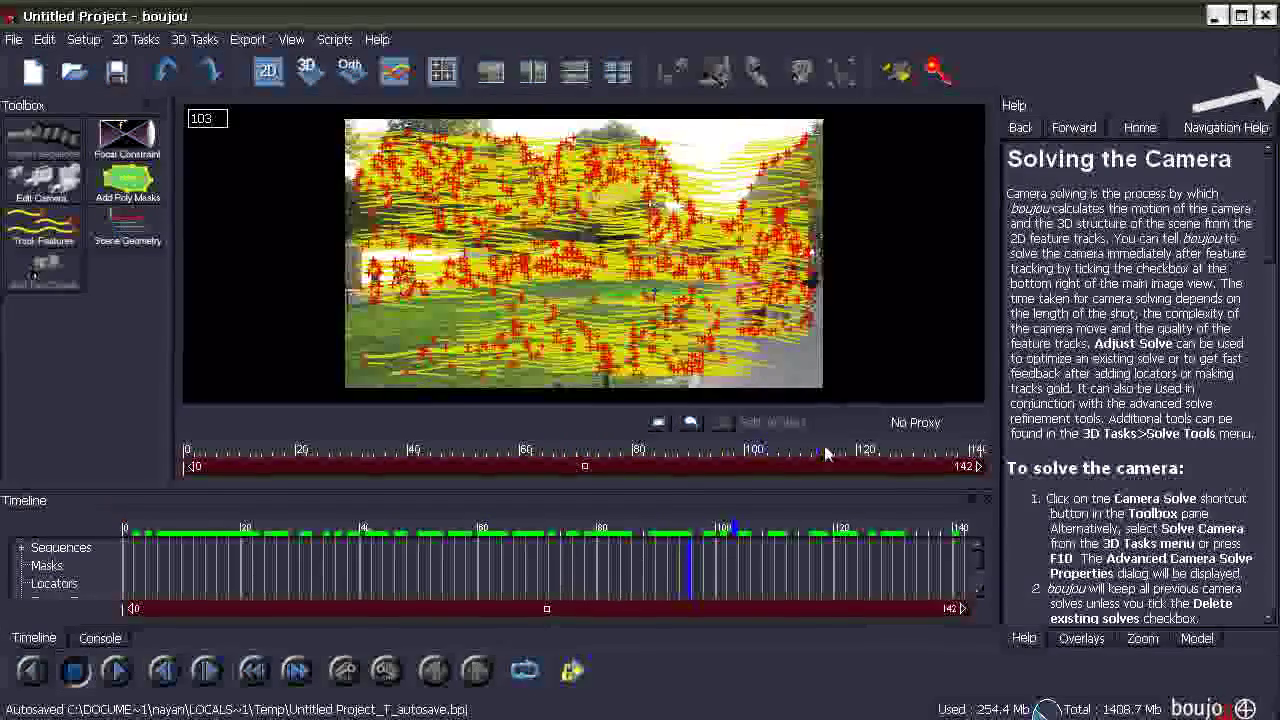
{"action": "right_click", "coordinate": [709, 298]}
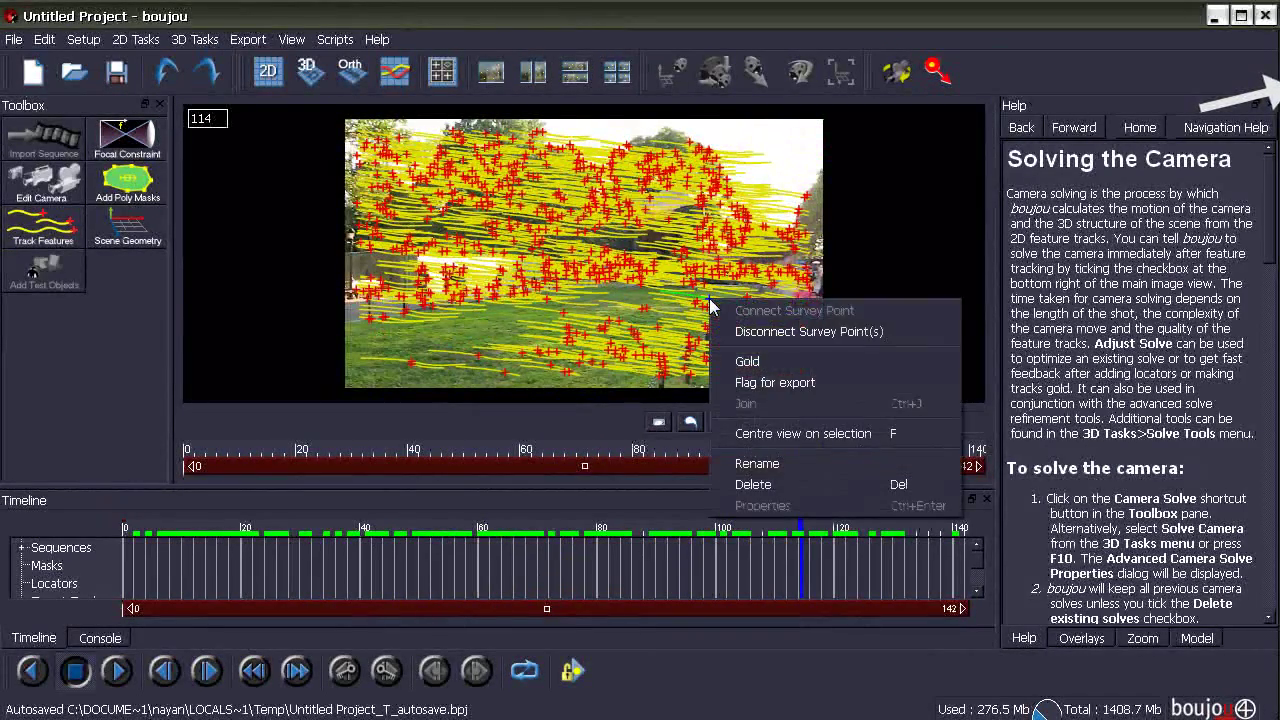
{"action": "left_click", "coordinate": [745, 361]}
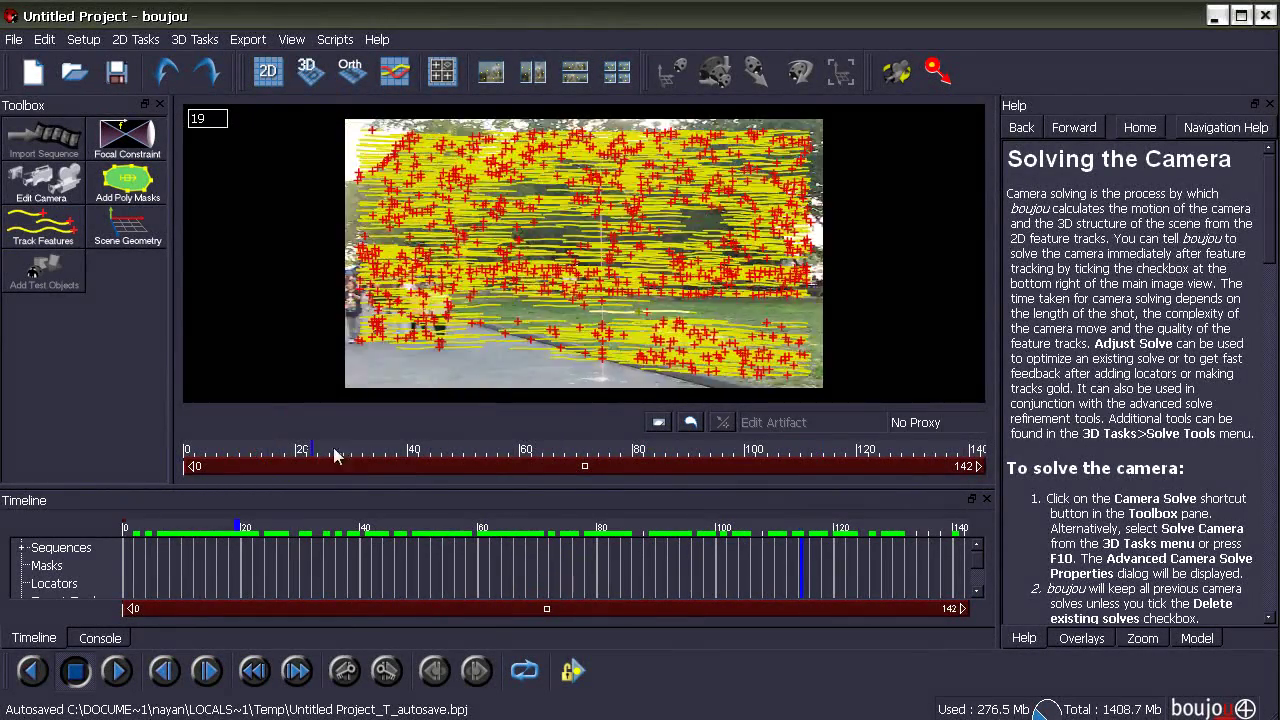
- Scrub and play the footage between frames 58 and 99 to check the gold tracks
{"action": "left_click", "coordinate": [755, 458]}
{"action": "left_click_drag", "start_coordinate": [755, 458], "coordinate": [632, 462]}
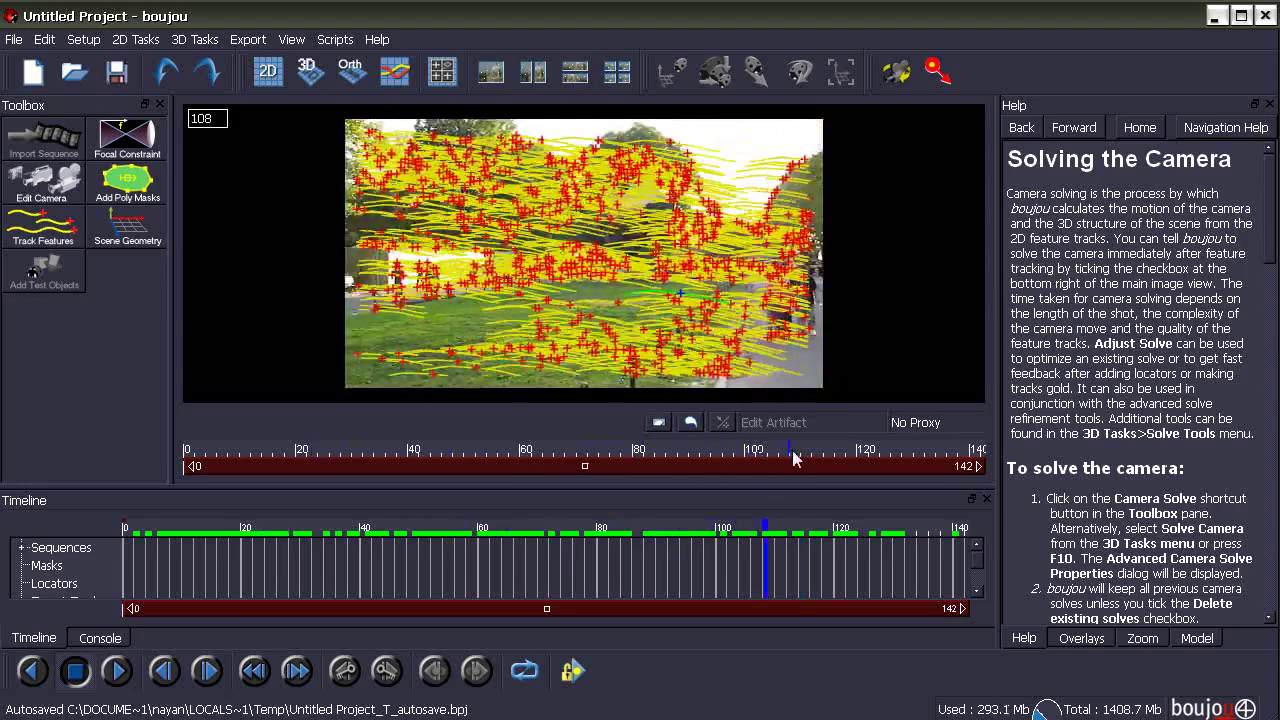
{"action": "key", "text": "space"}
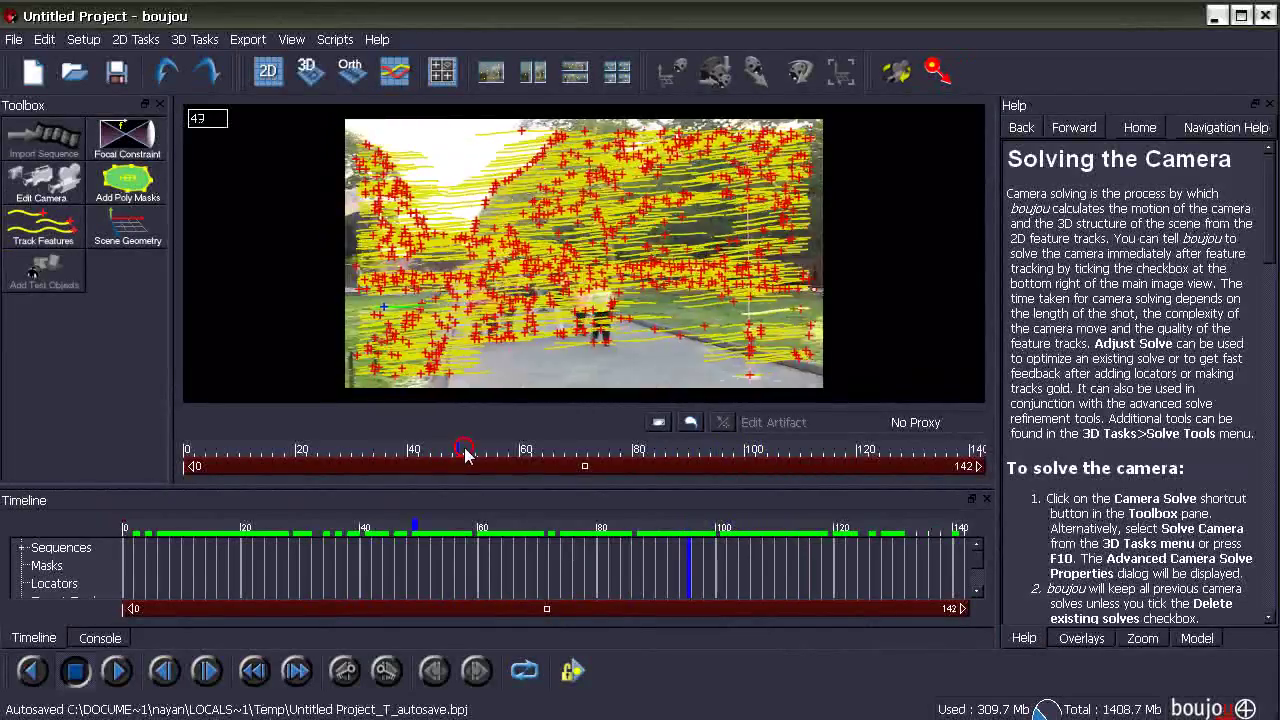
{"action": "left_click_drag", "start_coordinate": [916, 477], "coordinate": [651, 475]}
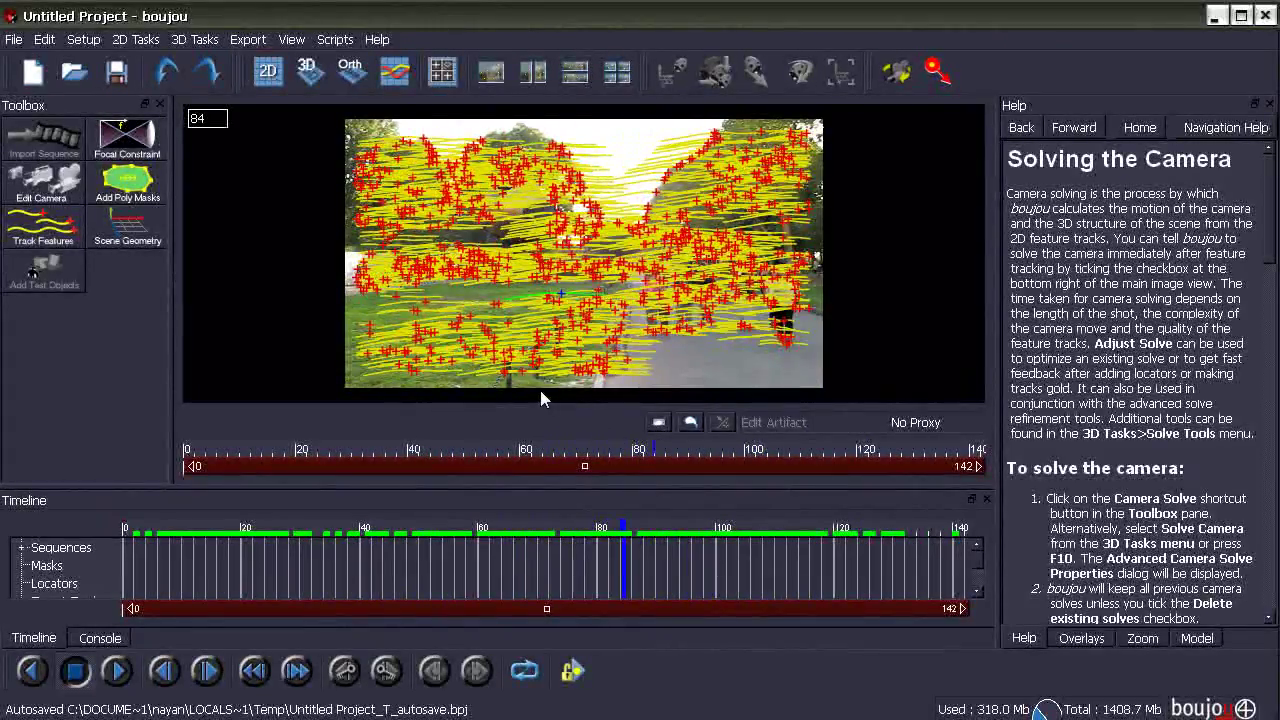
{"action": "left_click", "coordinate": [535, 452]}
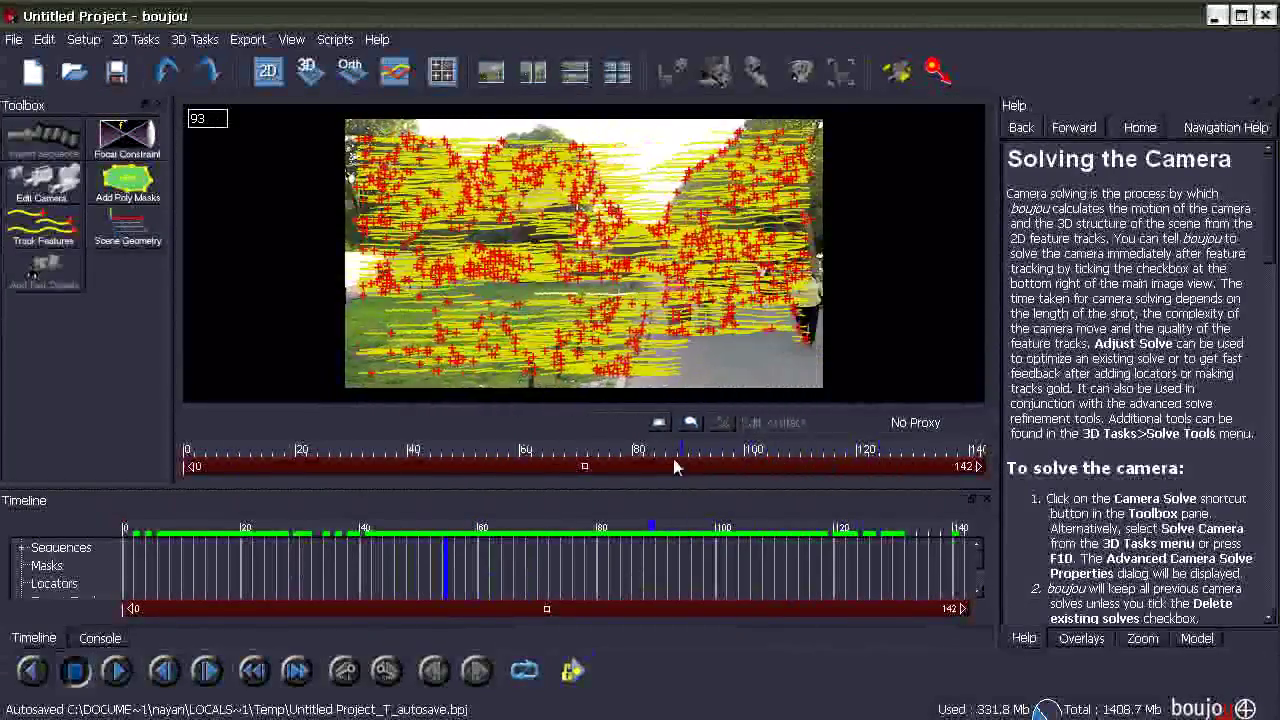
{"action": "left_click", "coordinate": [493, 462]}
{"action": "left_click", "coordinate": [528, 458]}
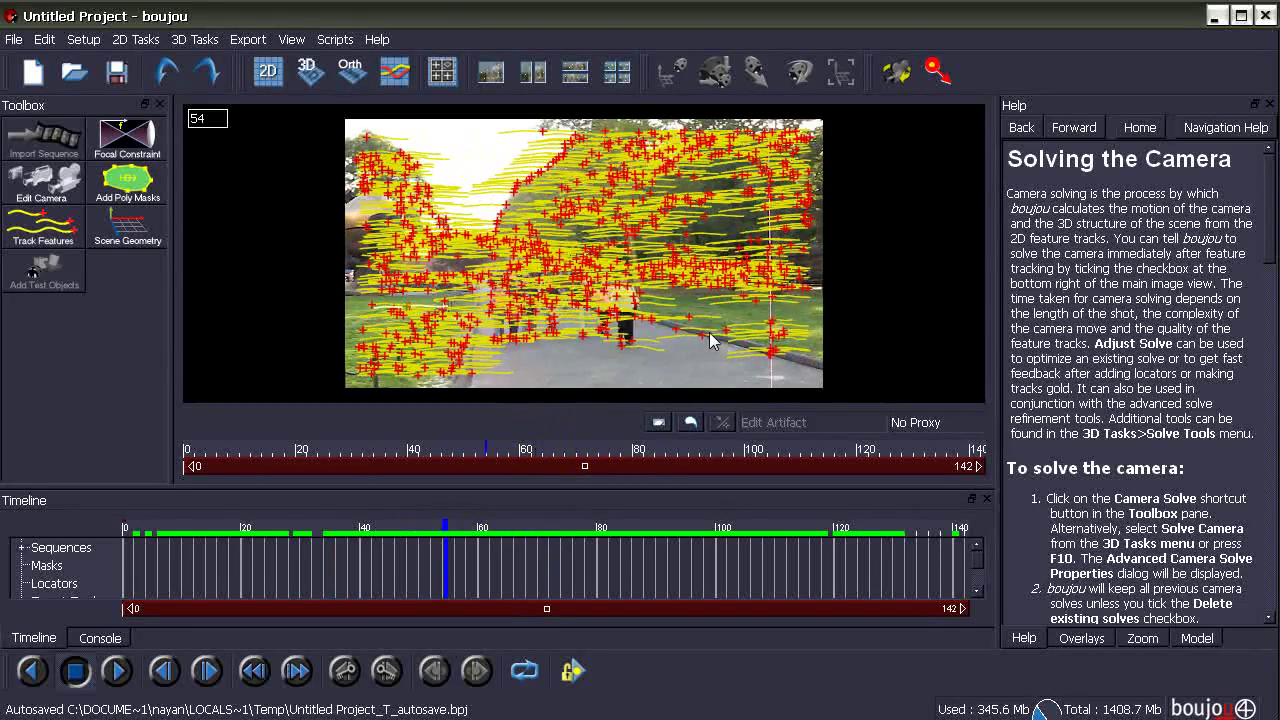
{"action": "left_click_drag", "start_coordinate": [486, 457], "coordinate": [603, 457]}
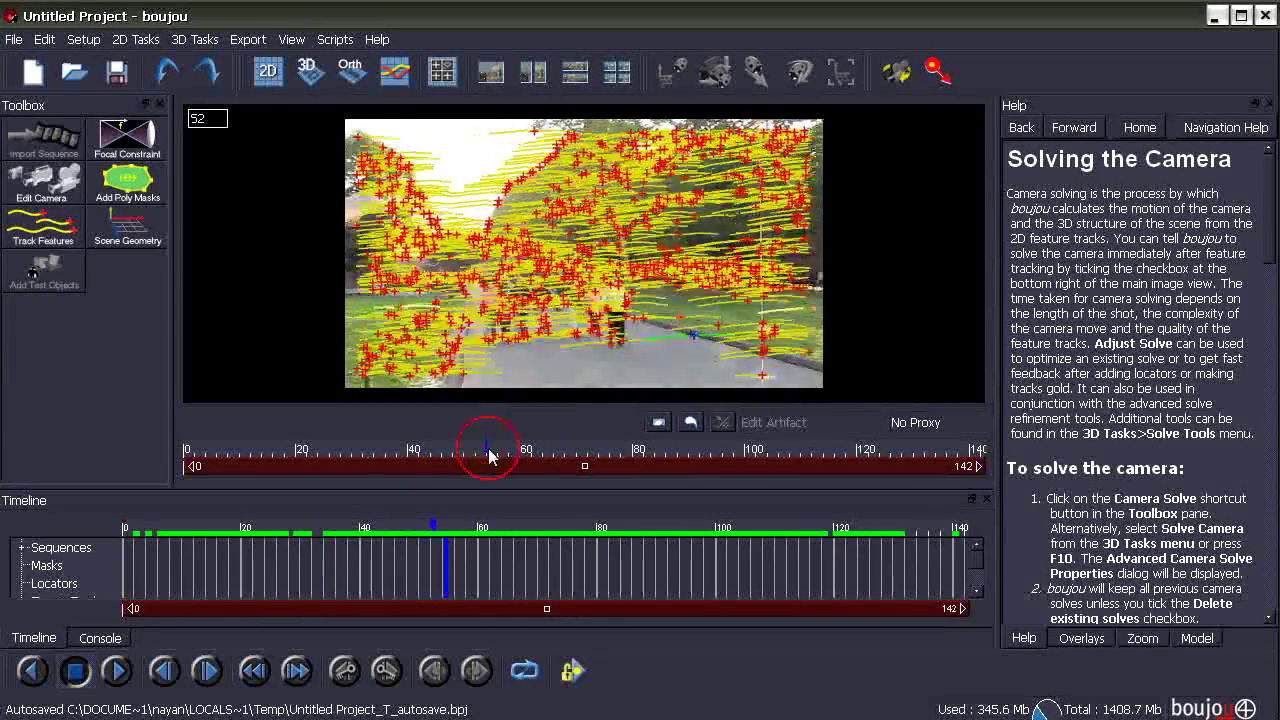